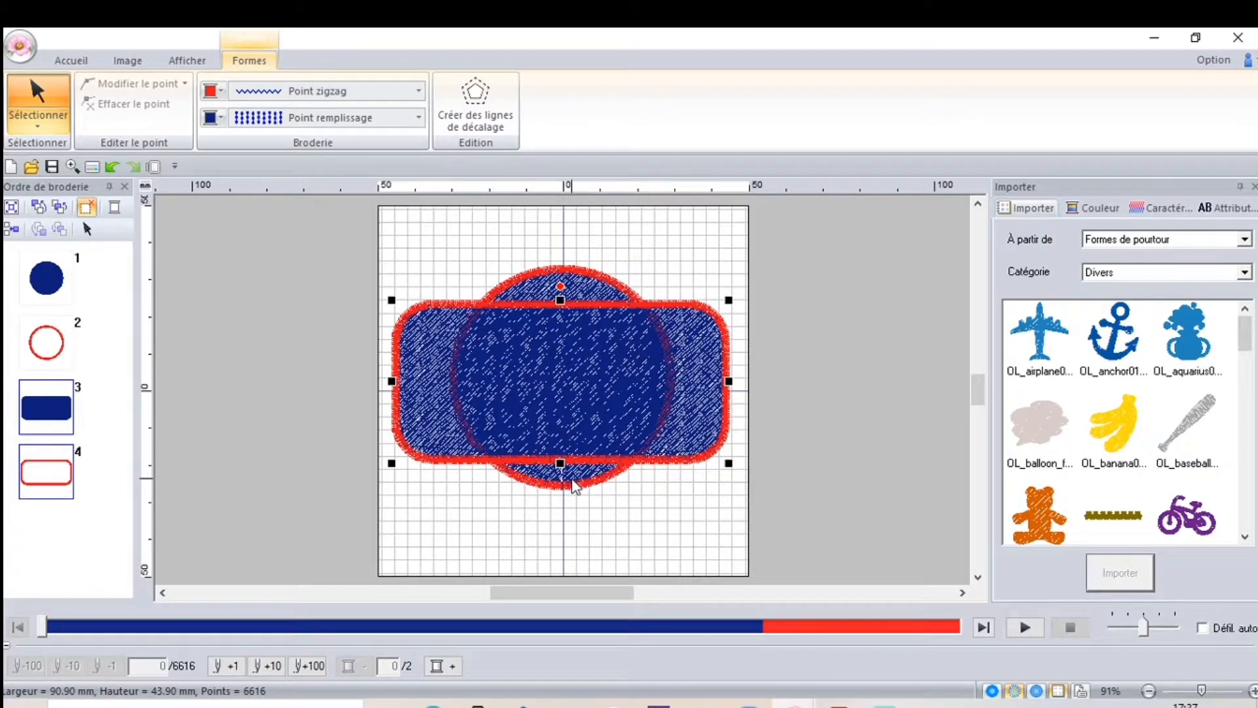
Step: Move the circle and the rounded rectangle each to the centre of the embroidery area, and clear the selection
click(574, 483)
right_click(571, 483)
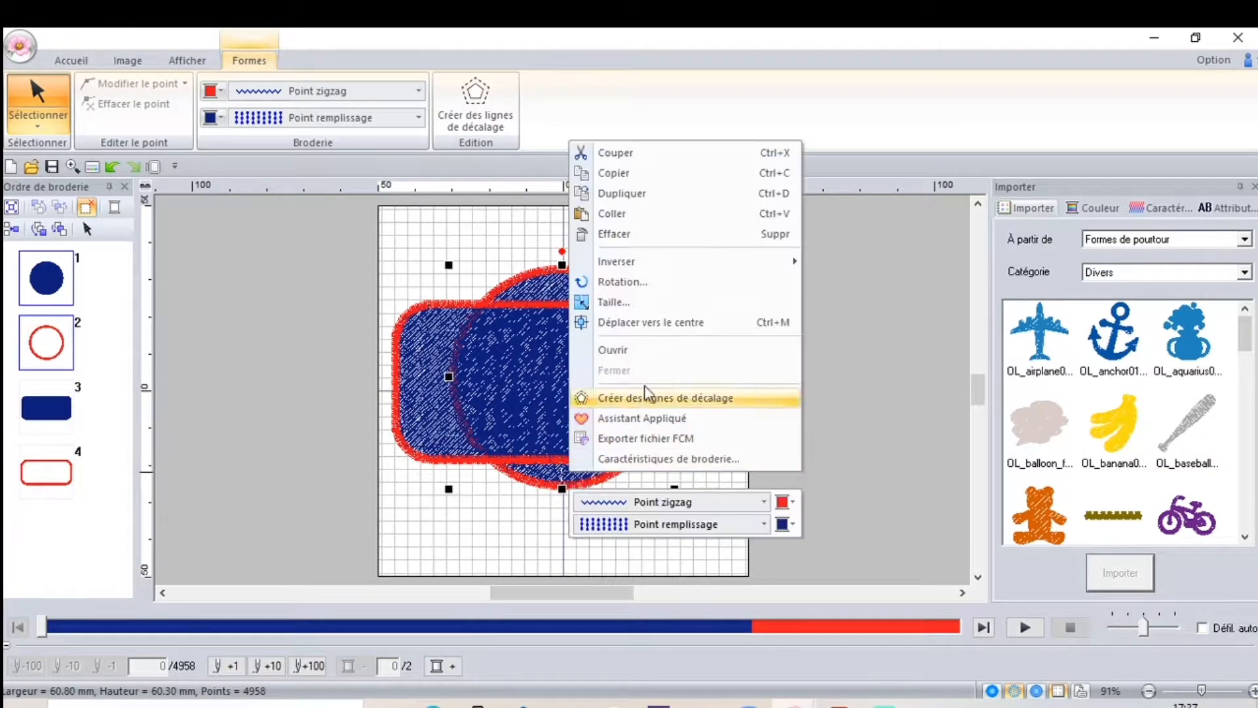
click(617, 324)
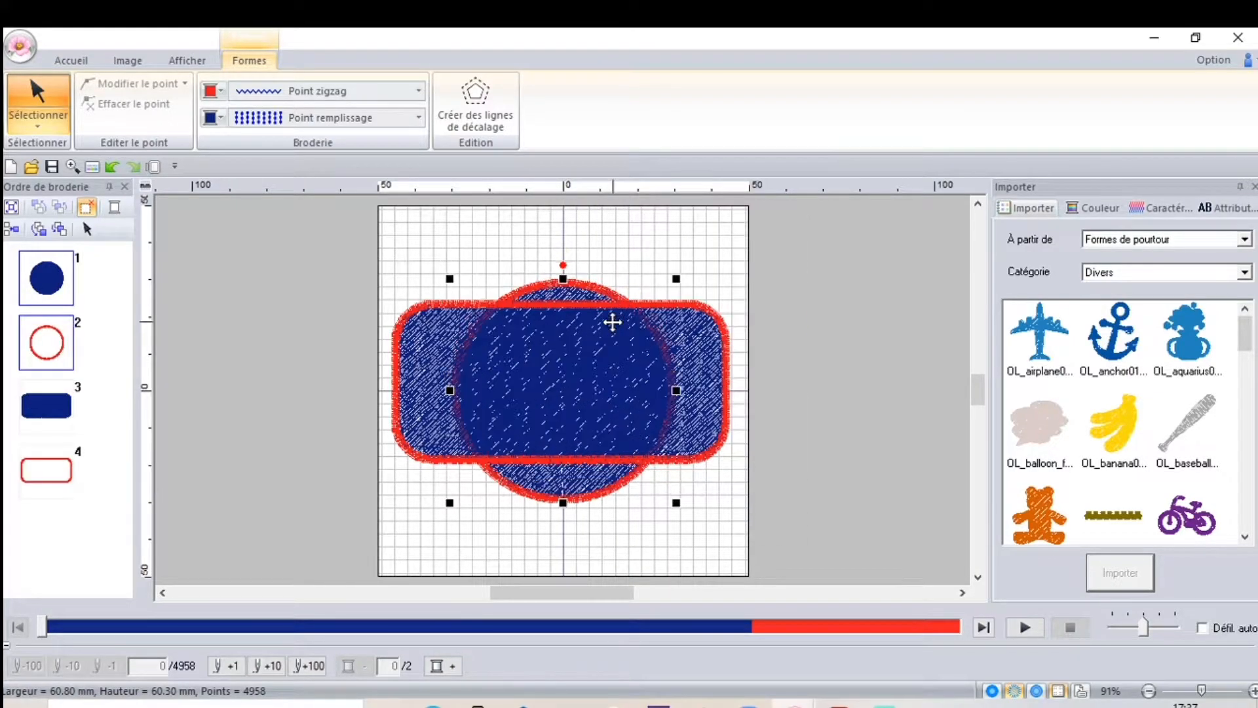
click(699, 437)
right_click(704, 444)
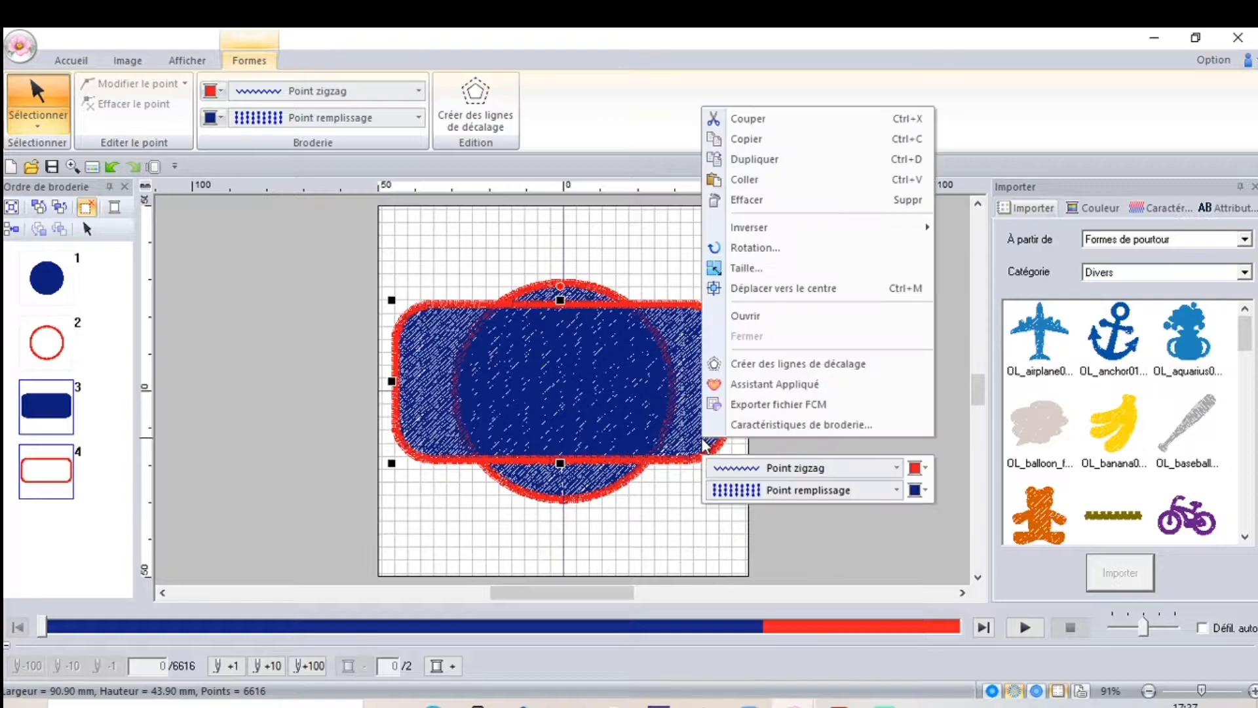
click(753, 288)
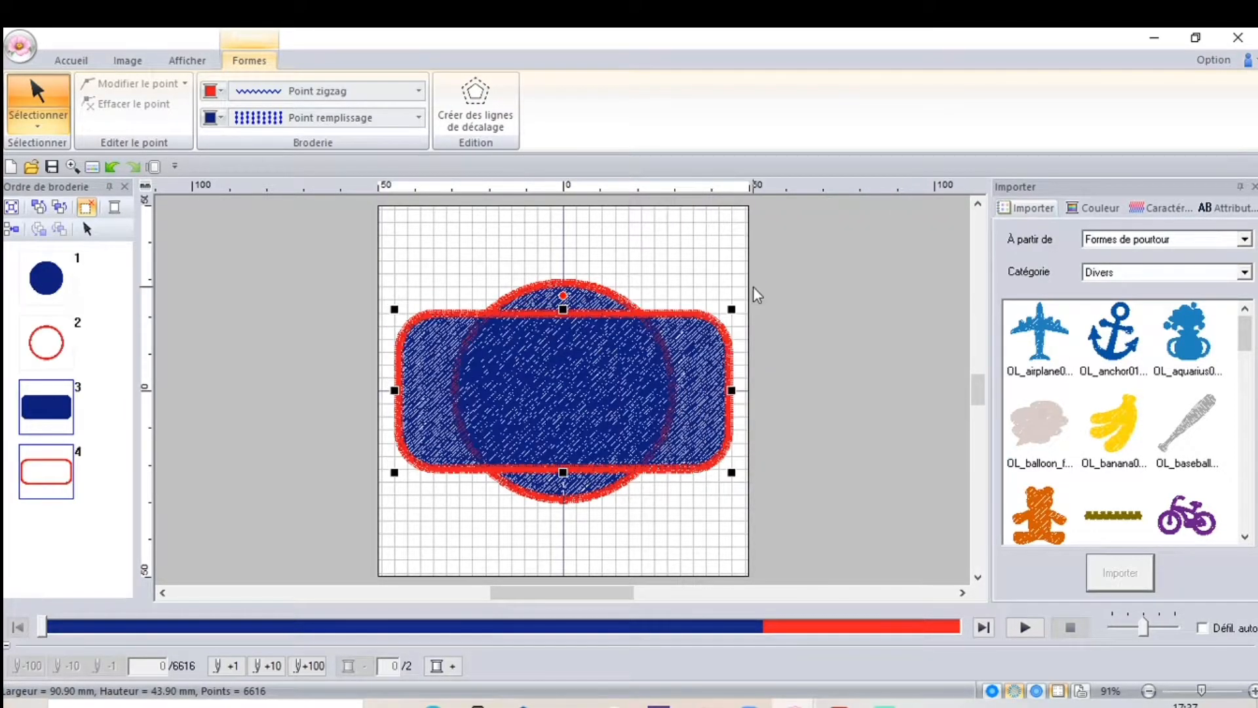
click(664, 529)
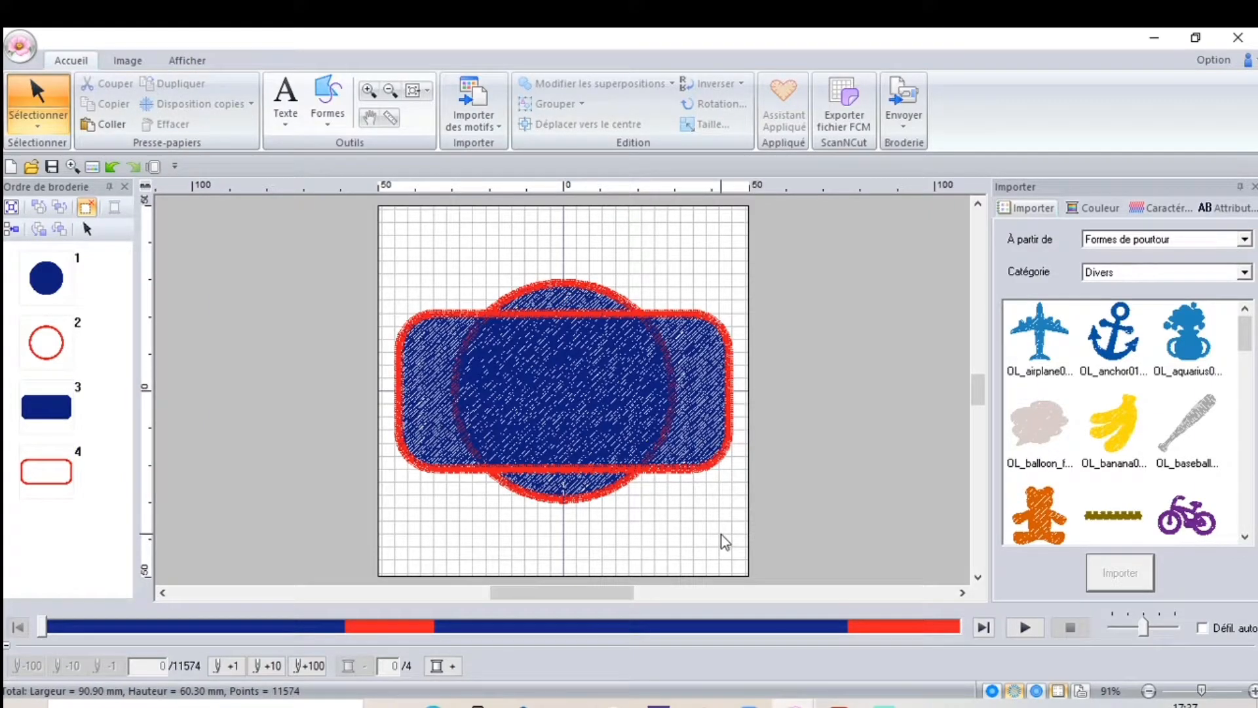
Step: Merge the overlapping circle and rounded rectangle into one badge shape with Fusionner
drag(738, 528, 390, 257)
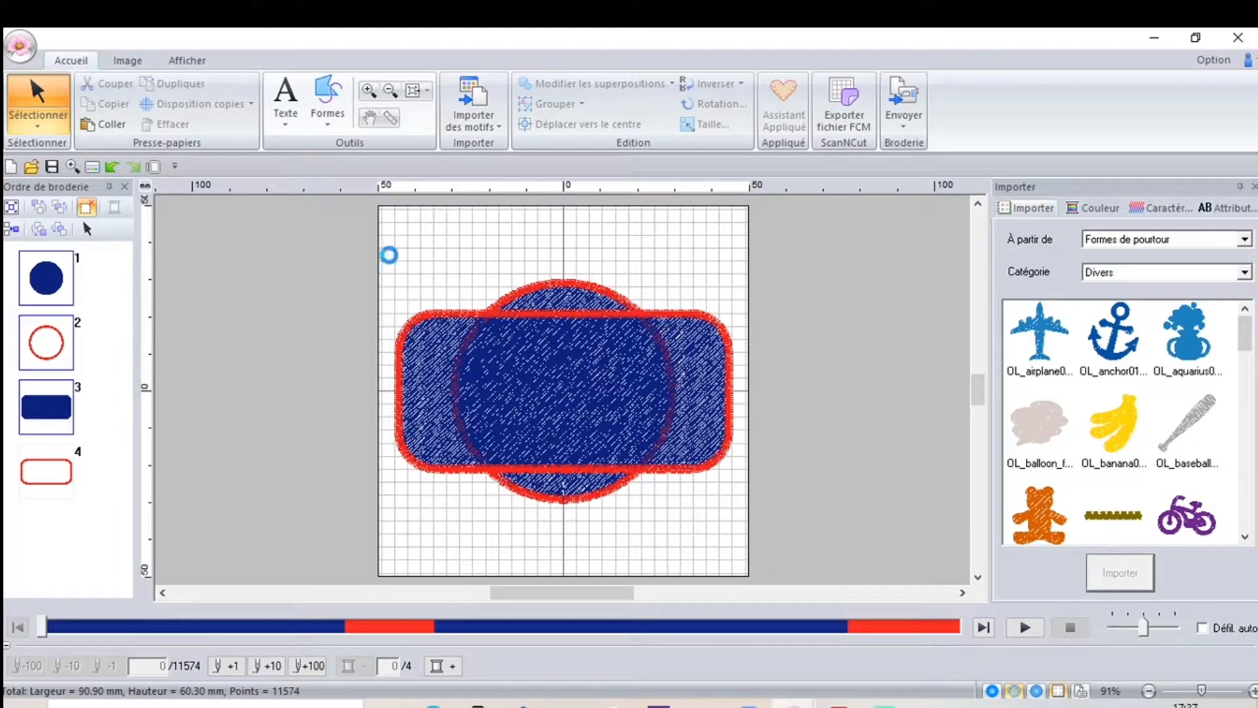
click(662, 84)
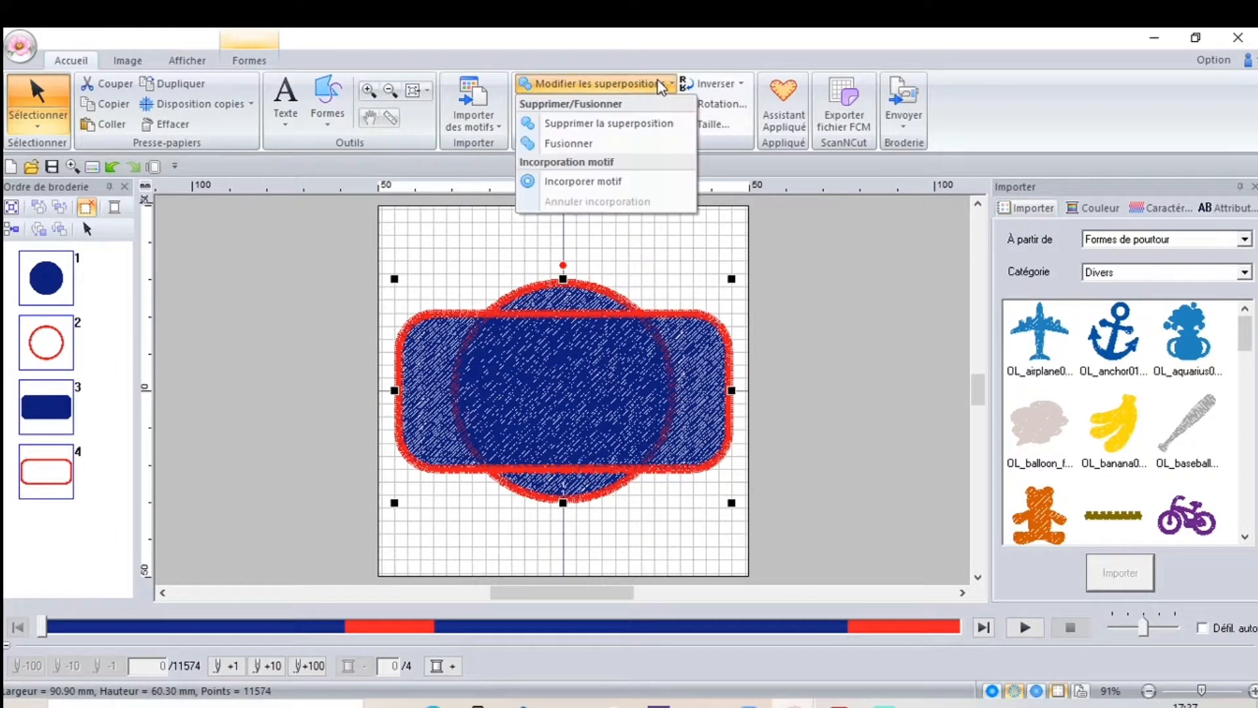
click(576, 144)
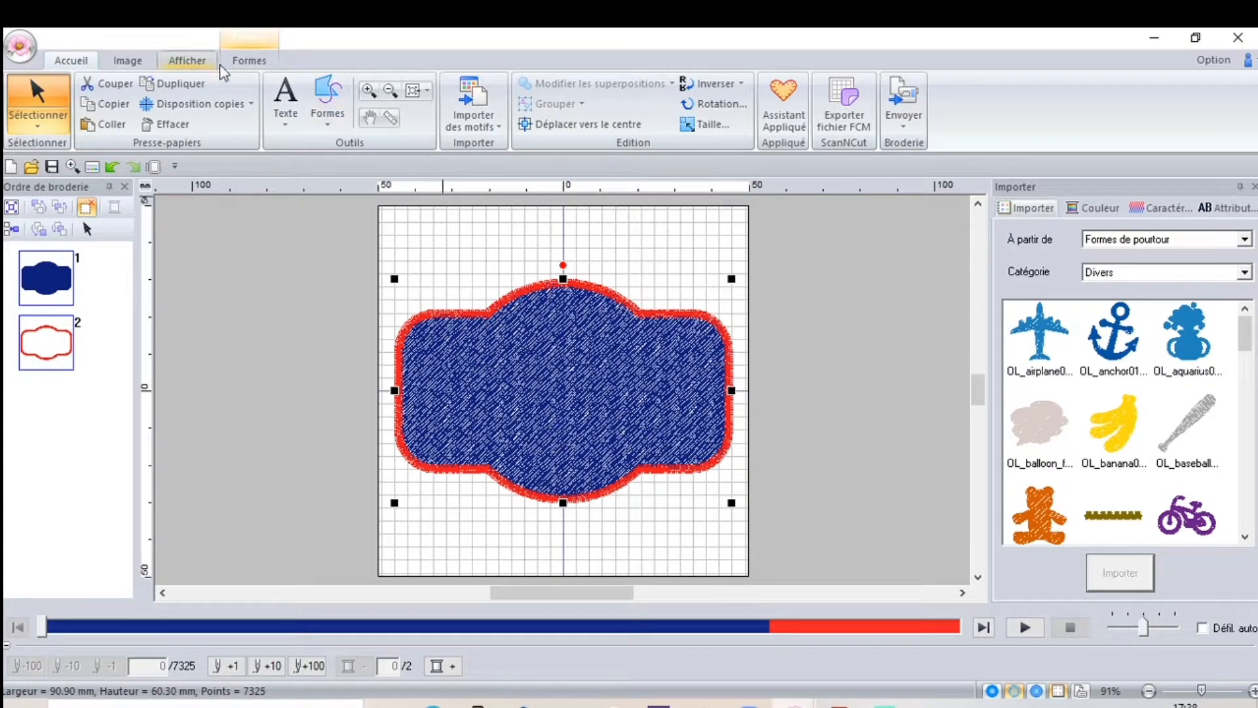
Step: Set the merged shape's fill stitch to Point du motif
click(241, 61)
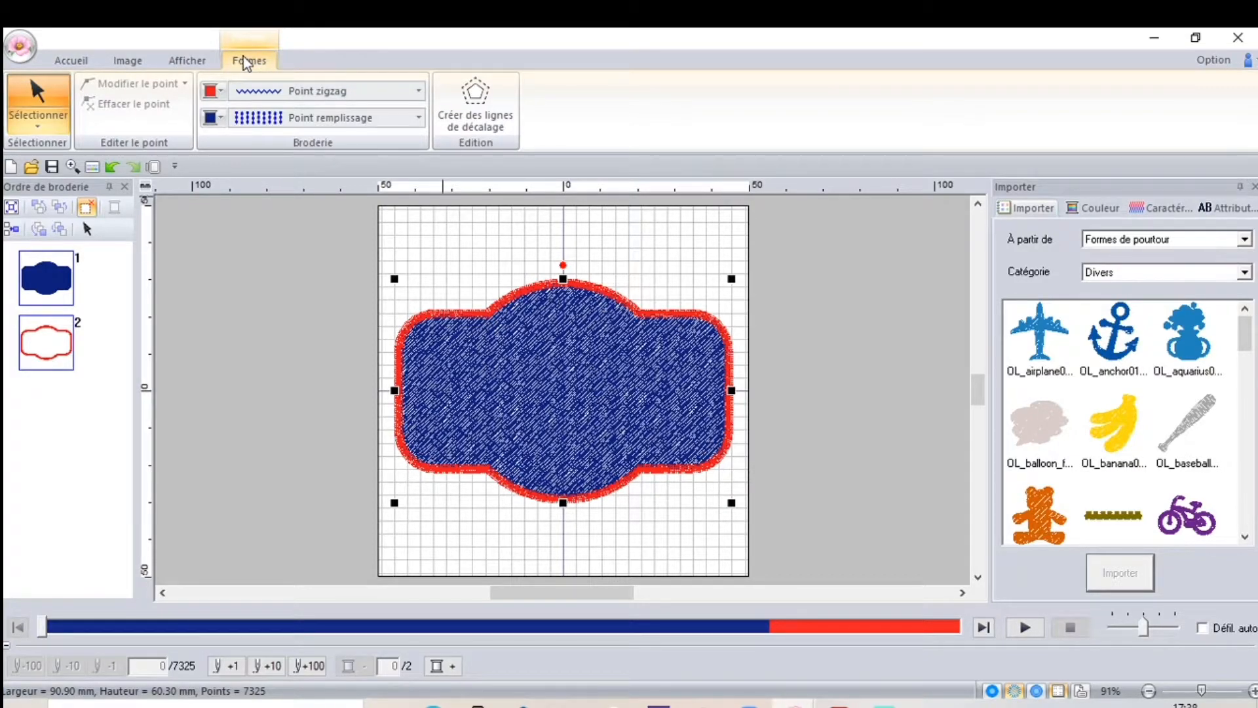
click(420, 118)
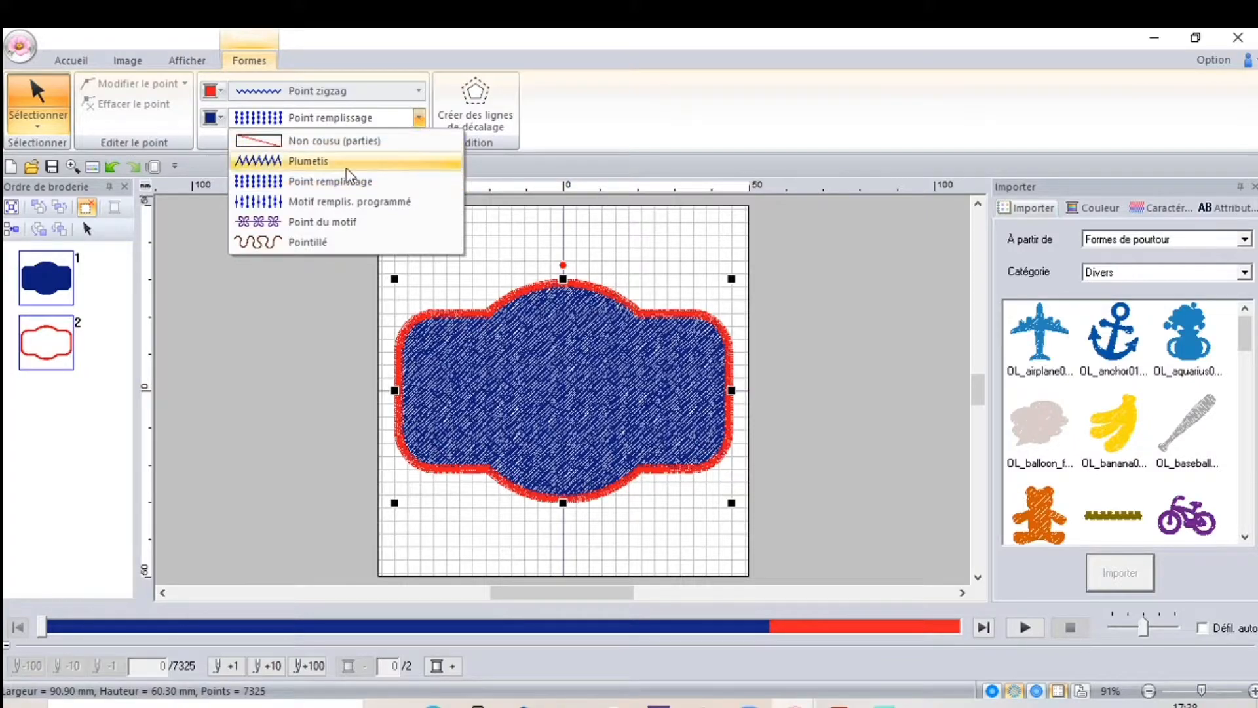
click(324, 227)
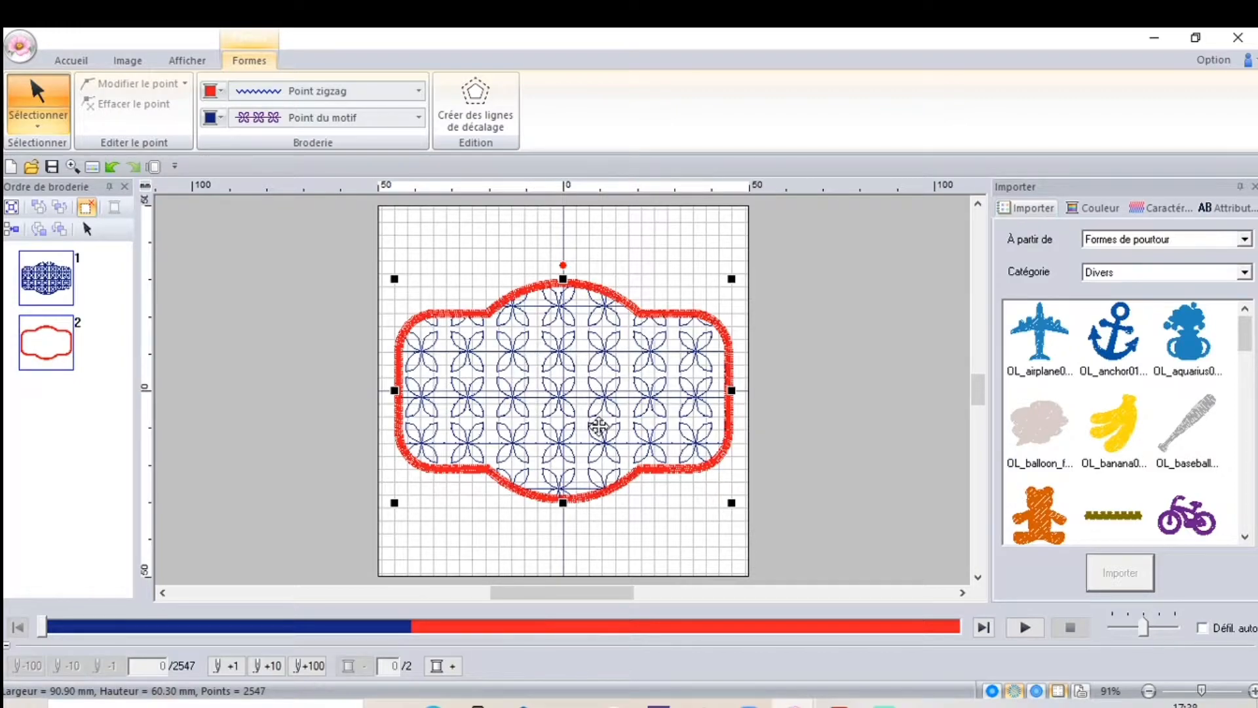
Step: Try the flower motif mot002 for the badge's fill
click(1161, 213)
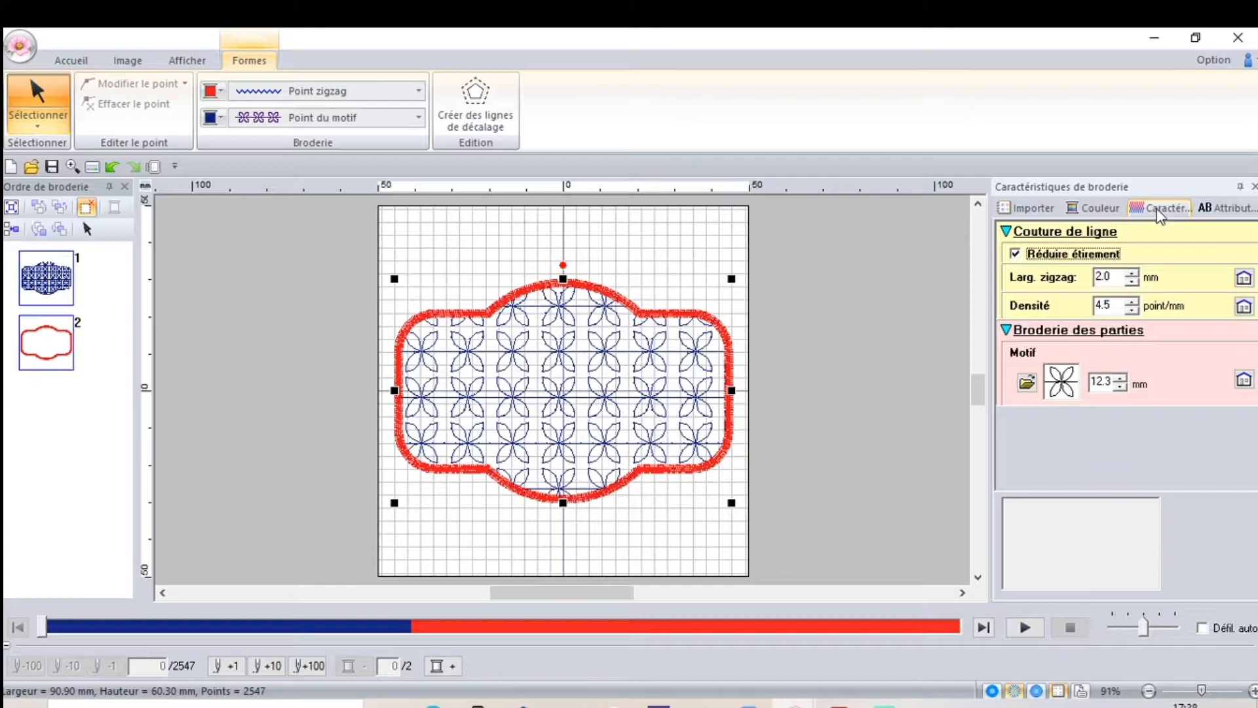
click(1027, 384)
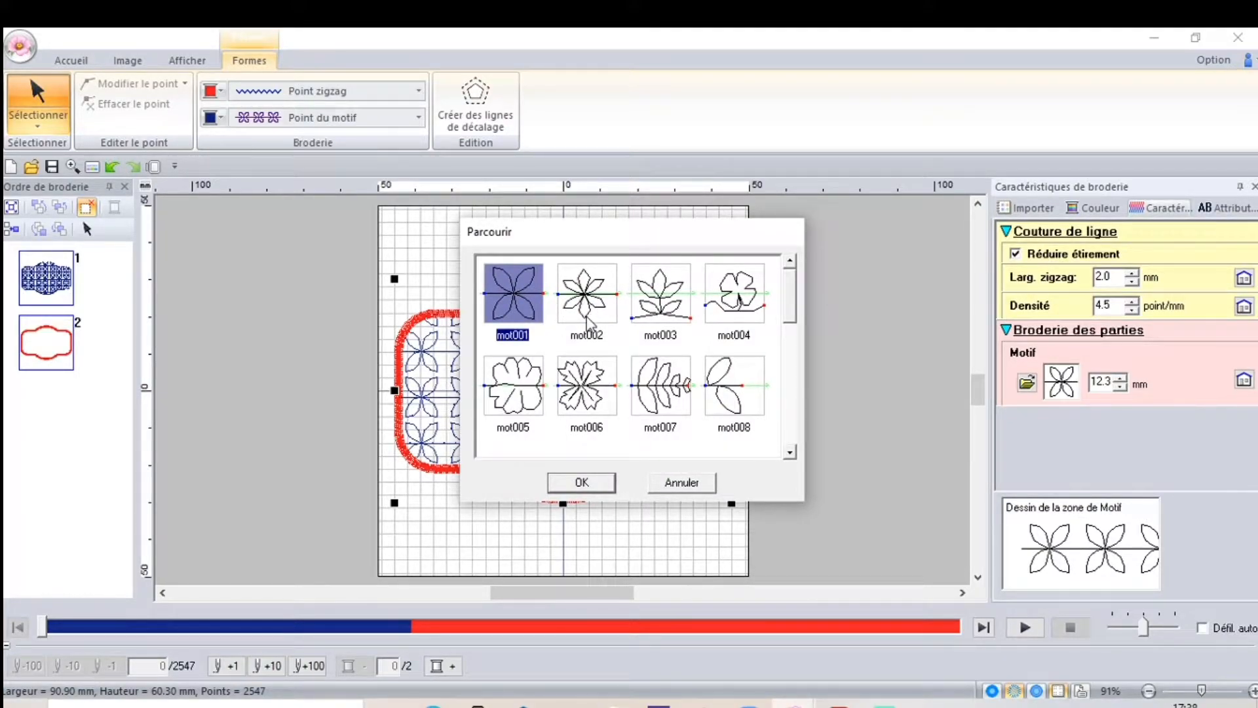
click(588, 321)
click(557, 483)
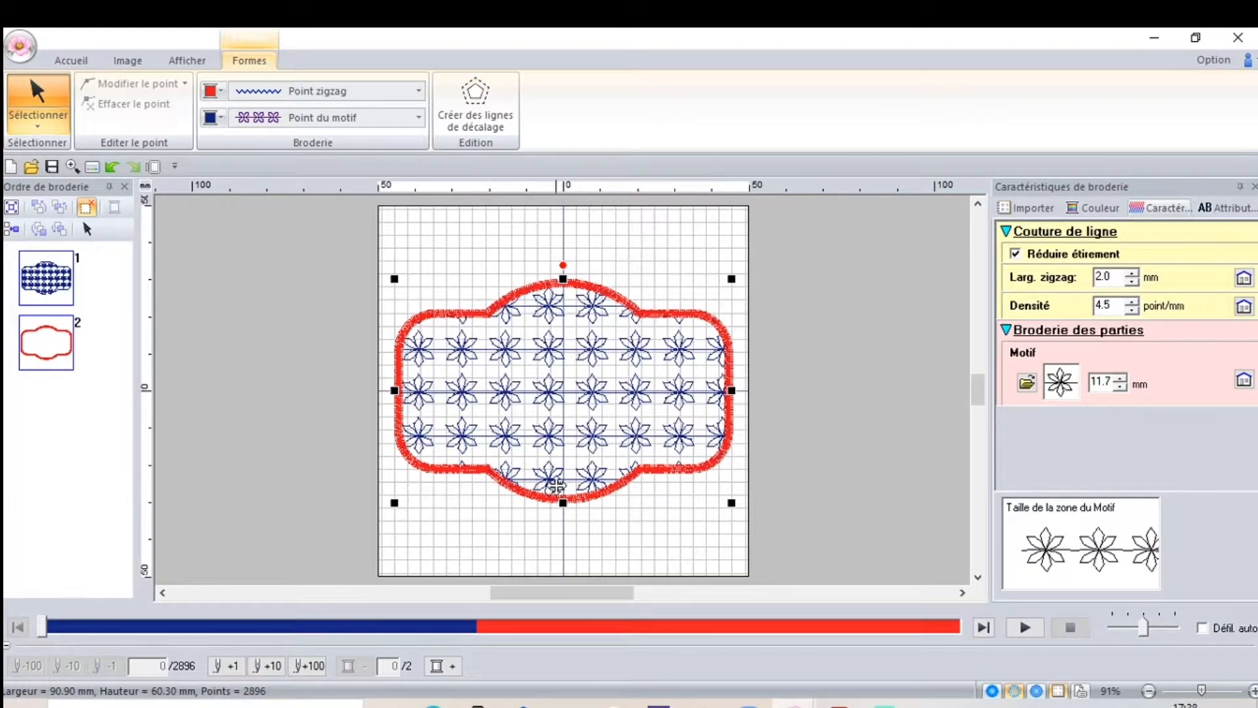
Step: Try the fir tree motif mot014 for the badge's fill
click(1027, 382)
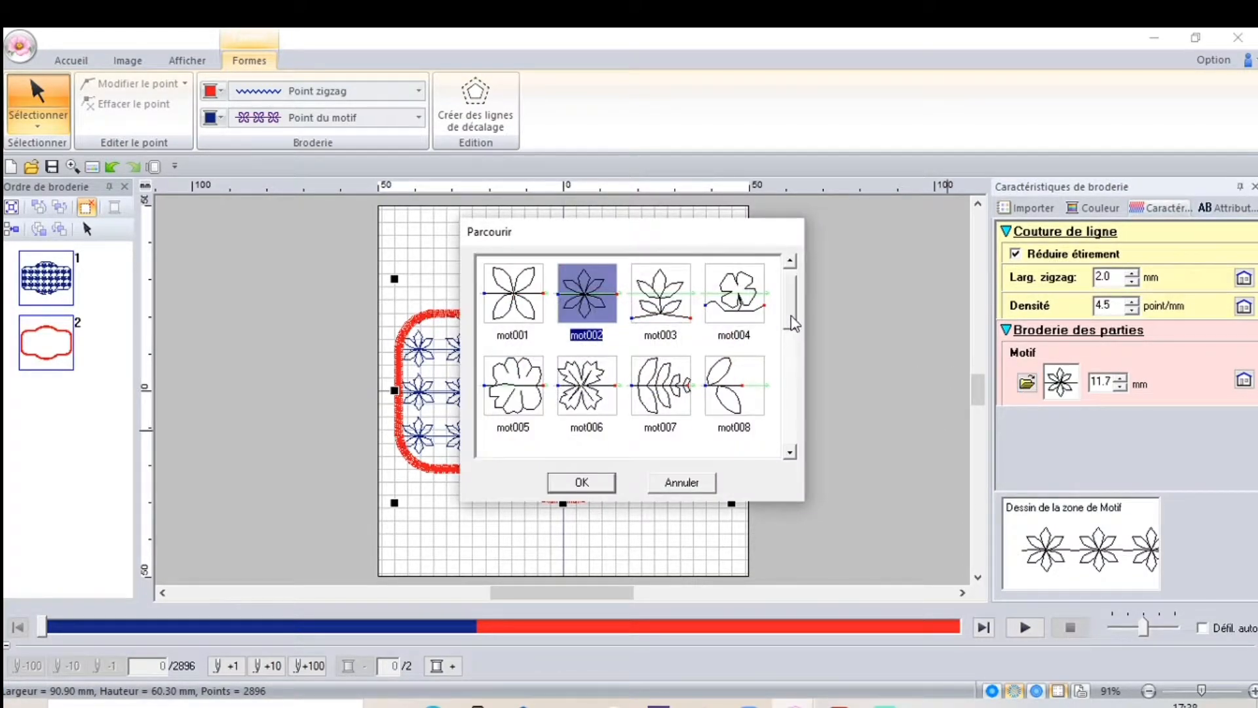
drag(794, 323, 771, 364)
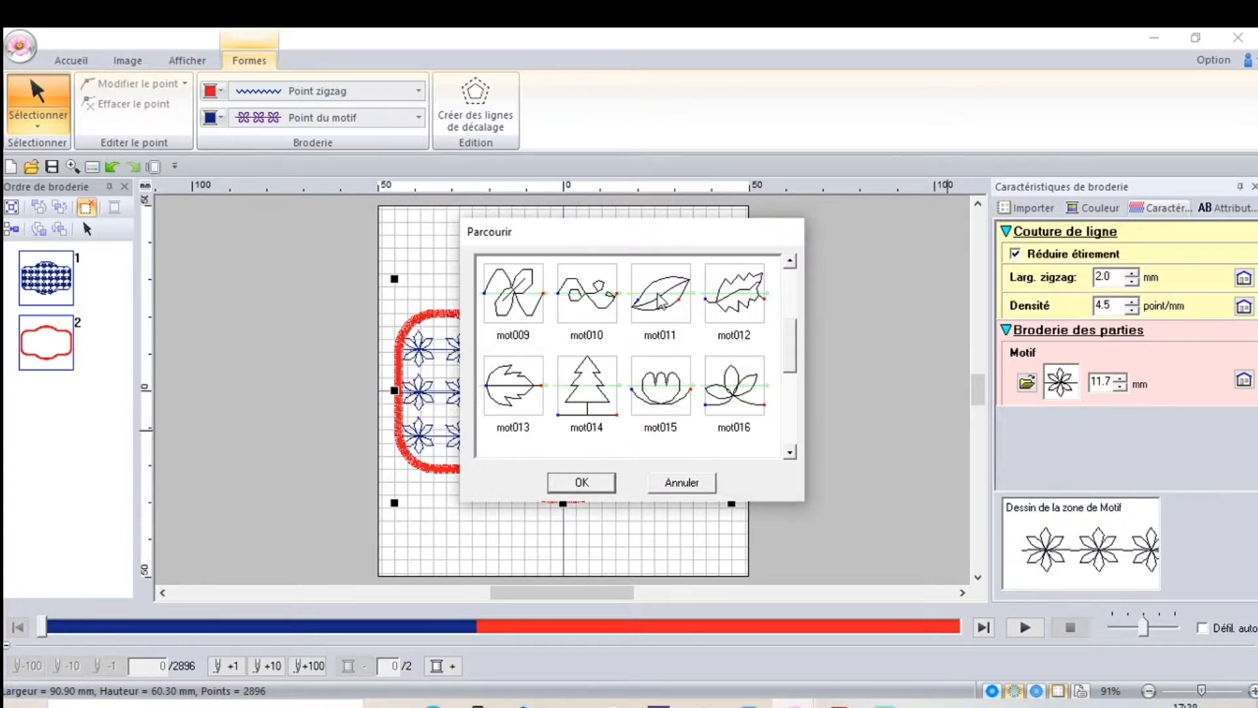
double_click(581, 397)
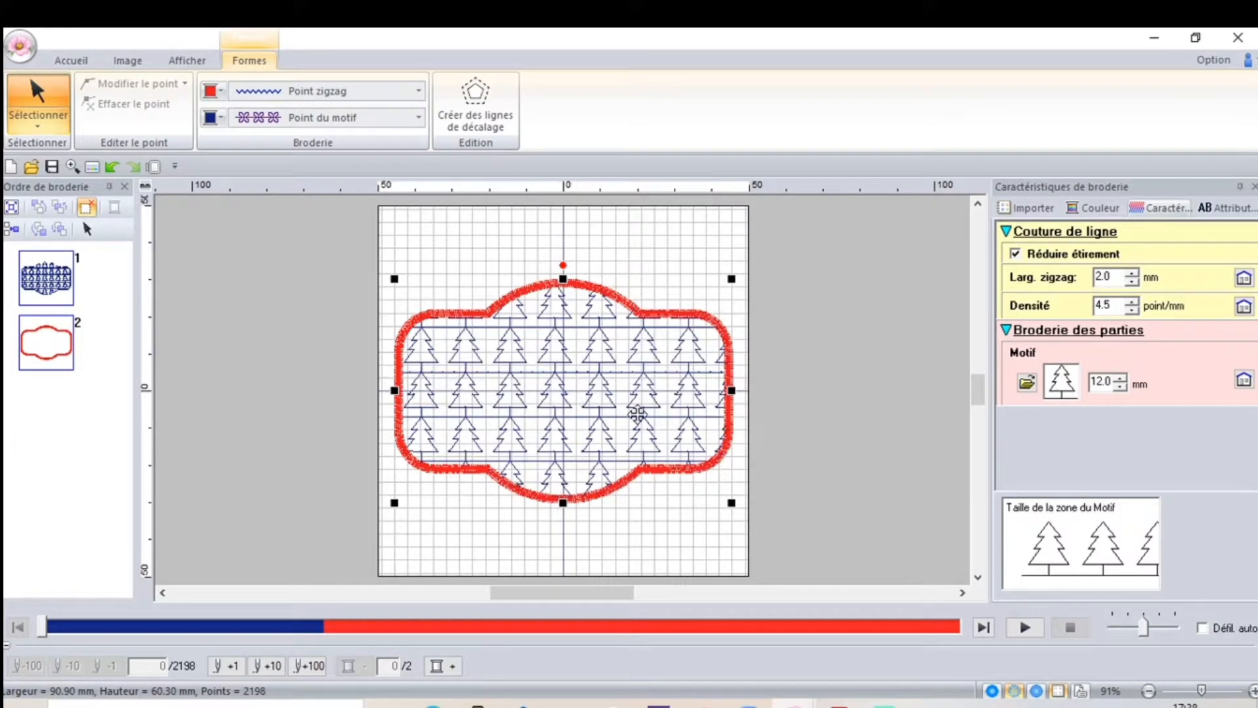
Step: Try the heart motif mot018 for the badge's fill
click(1027, 382)
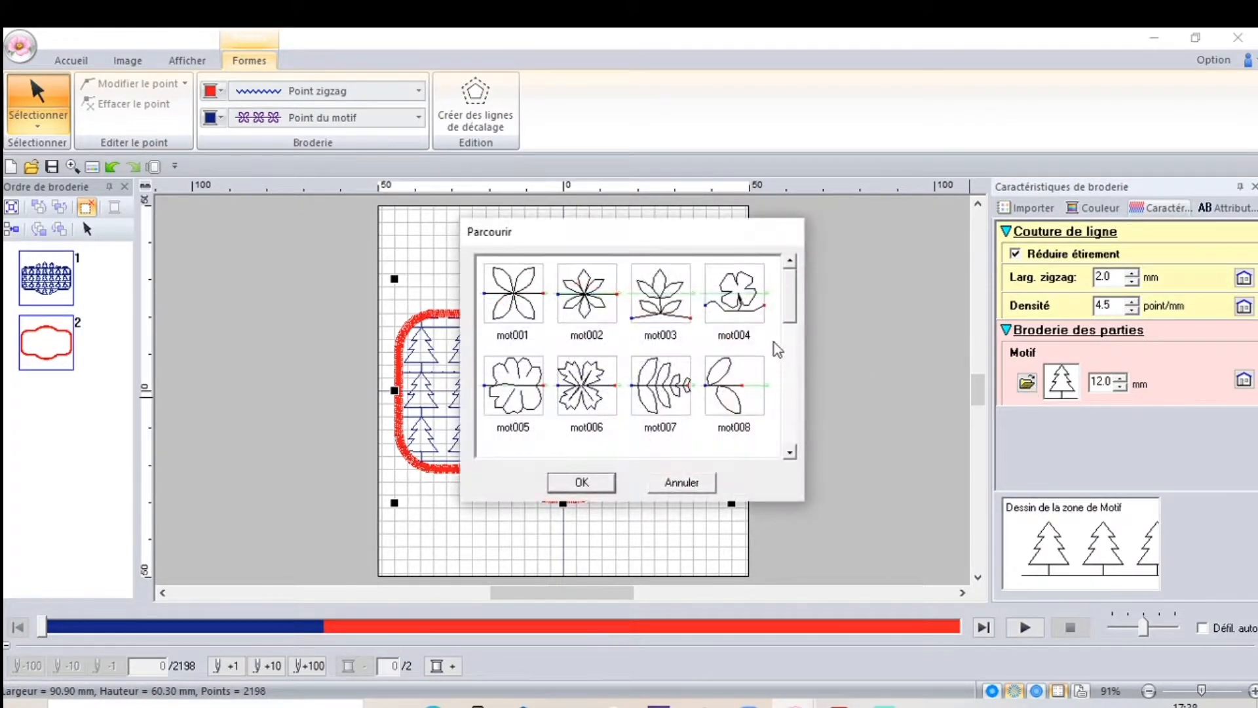
drag(789, 339, 785, 388)
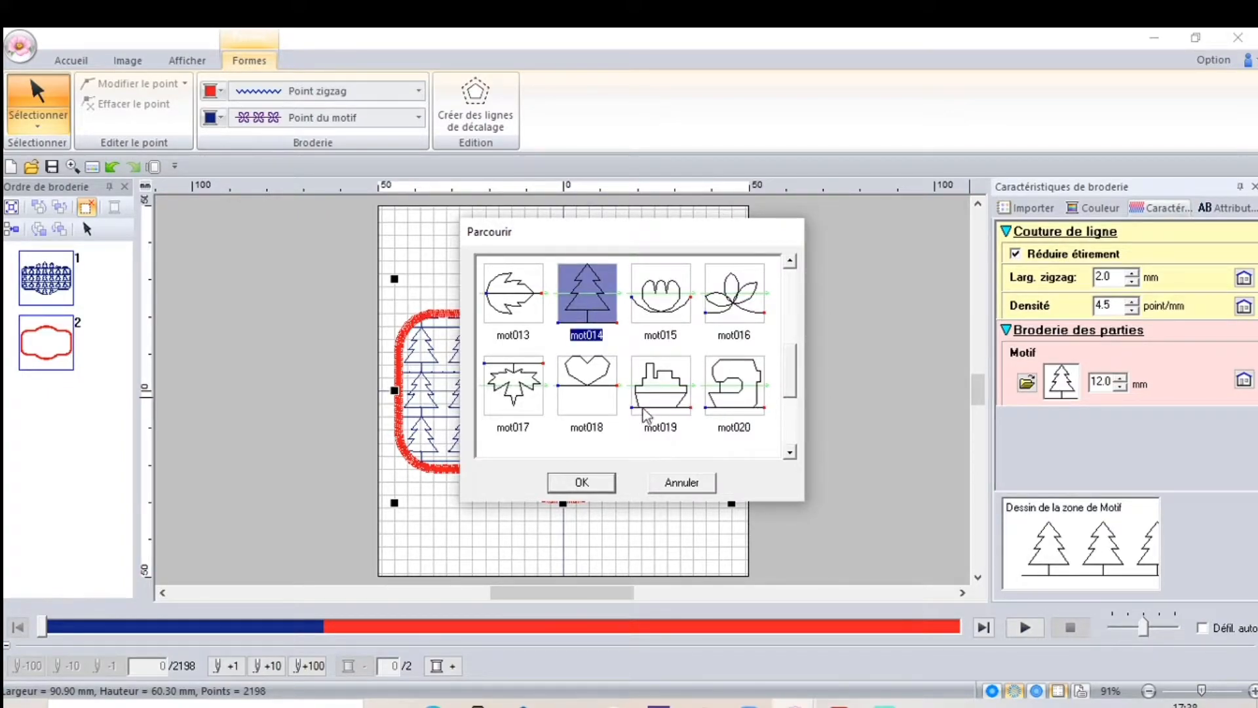
click(599, 391)
double_click(602, 397)
Step: Try the sewing machine motif mot020 for the badge's fill and return to motif mot001
click(1027, 383)
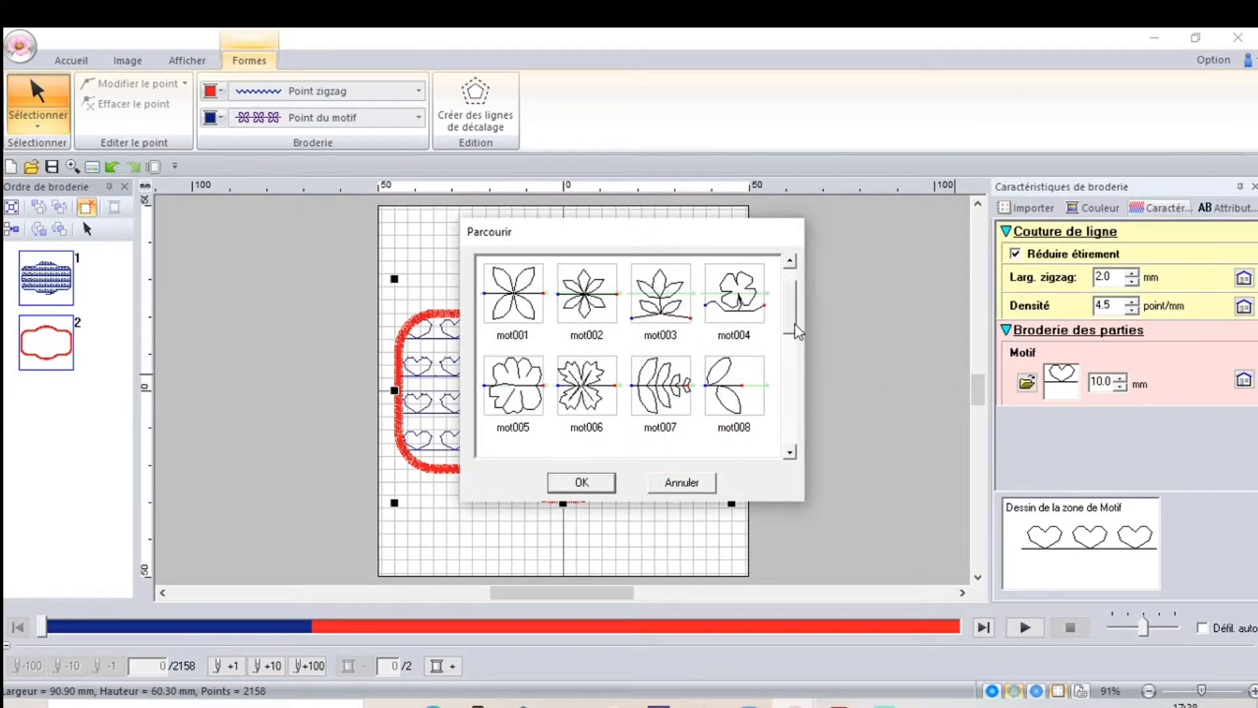
drag(794, 316, 784, 434)
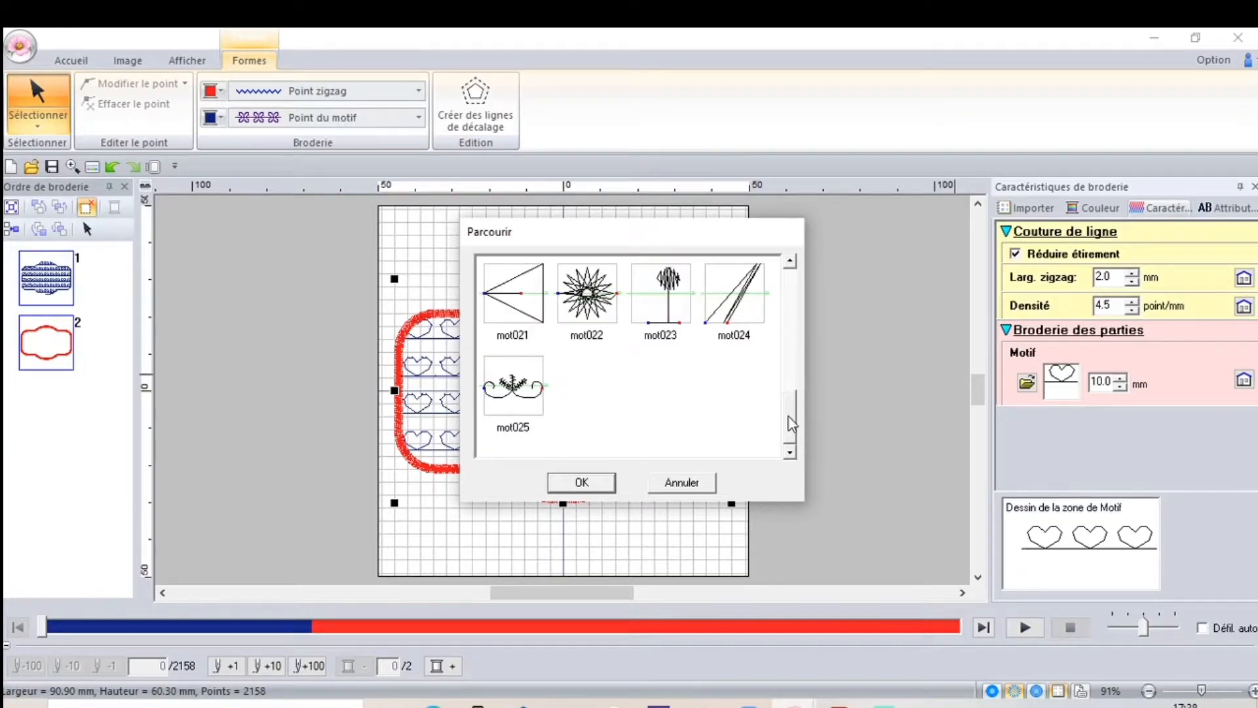
click(786, 363)
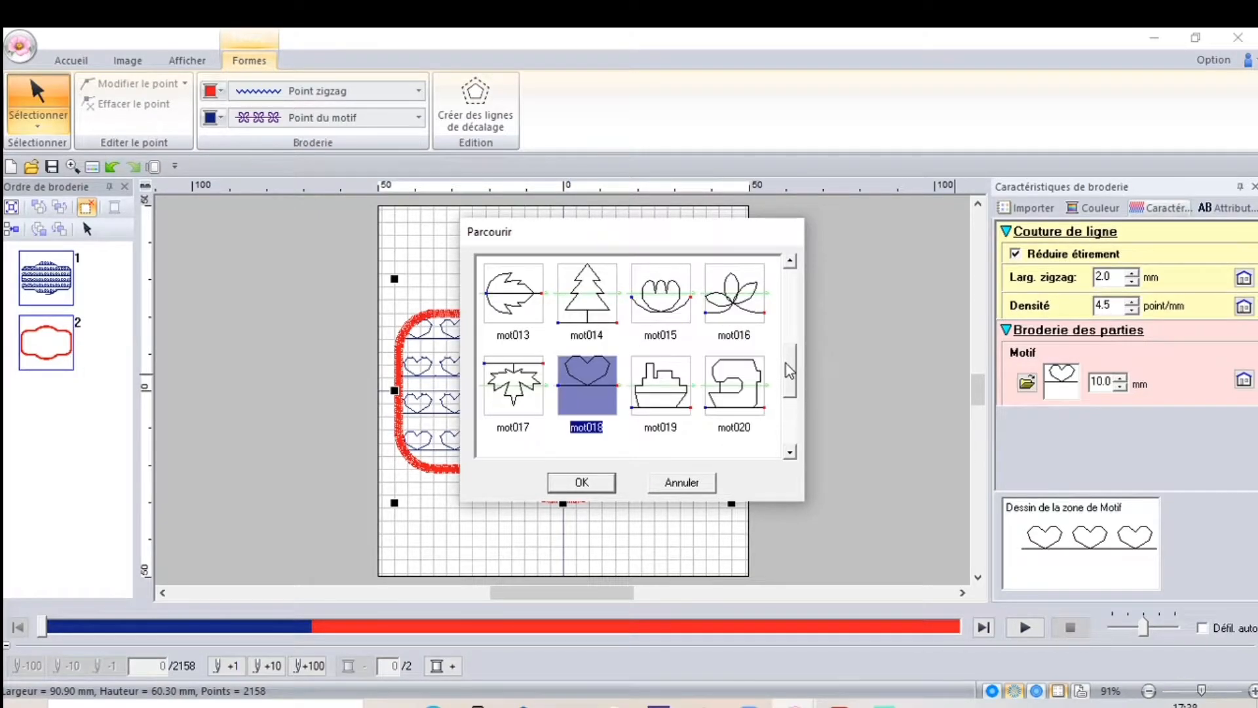
double_click(735, 387)
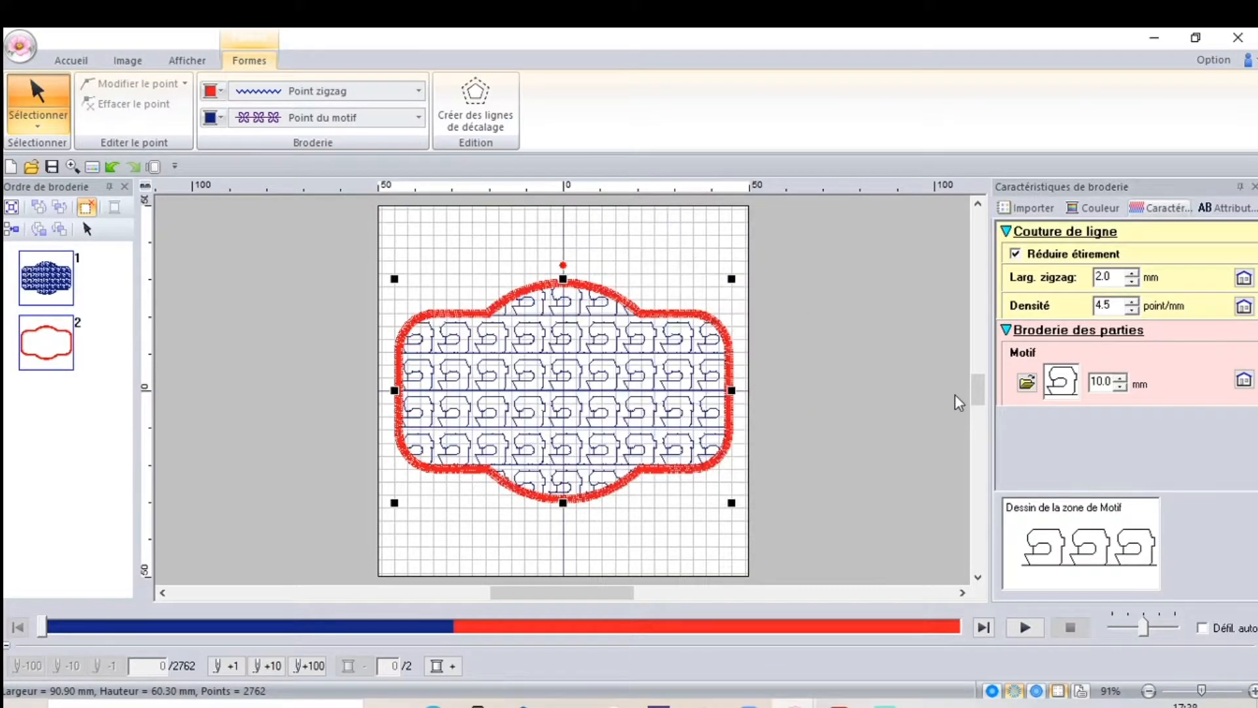
click(1027, 383)
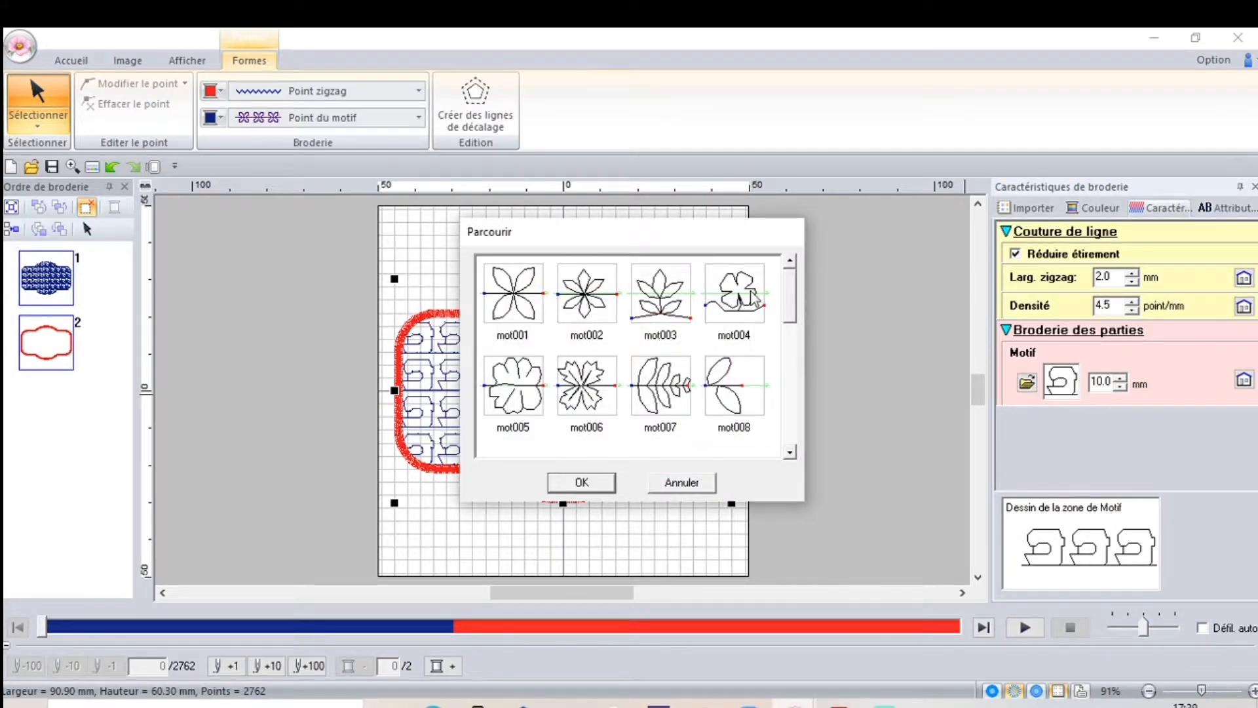
double_click(525, 308)
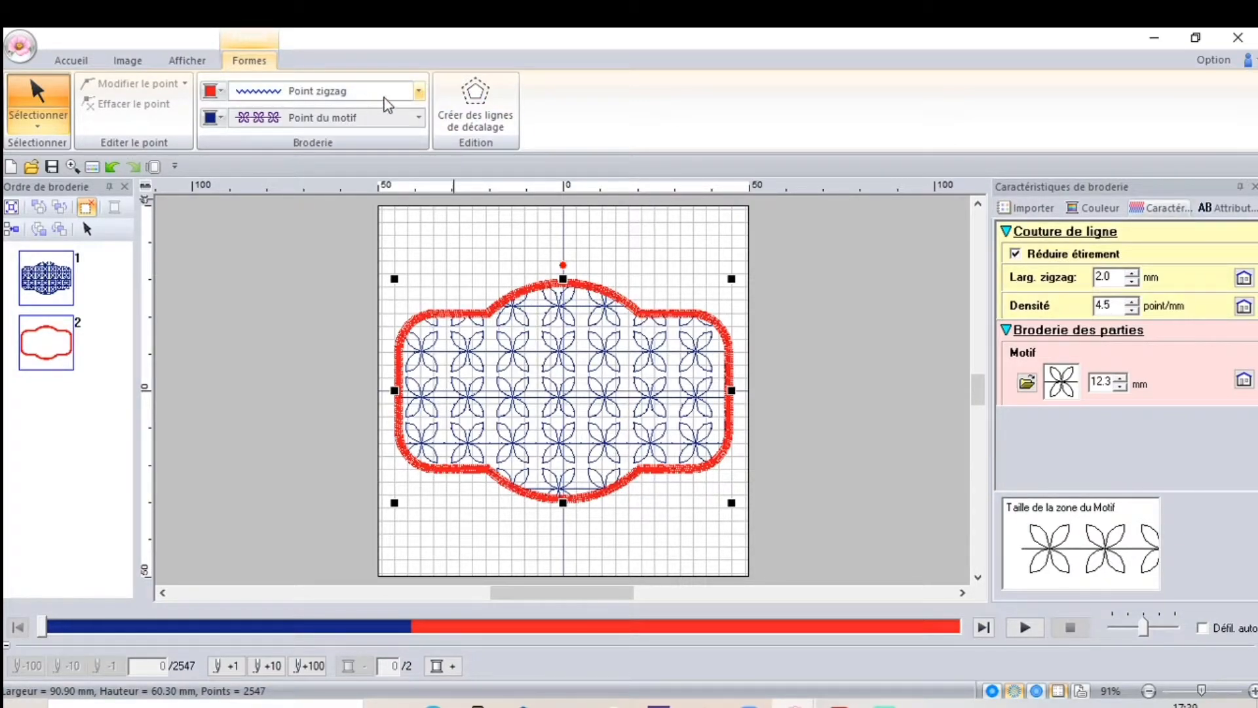
Step: Try Contour piqué and Point du motif as the badge's outline stitch
click(420, 93)
click(364, 154)
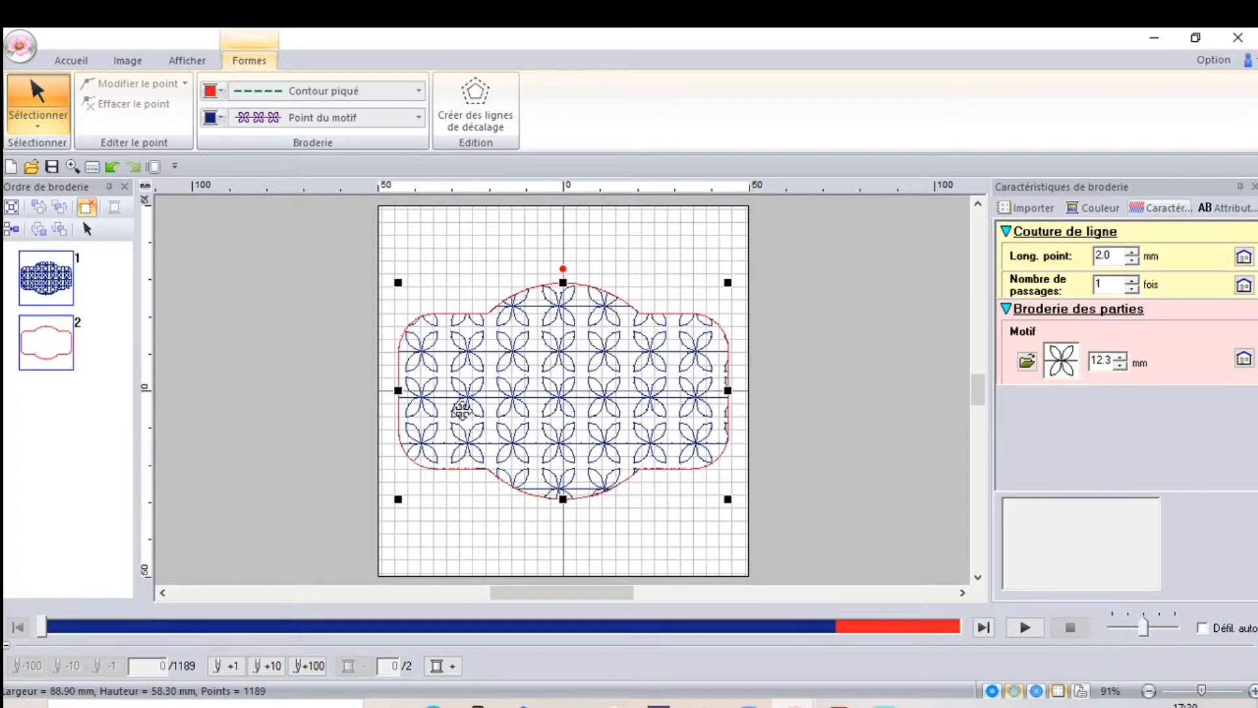
click(425, 92)
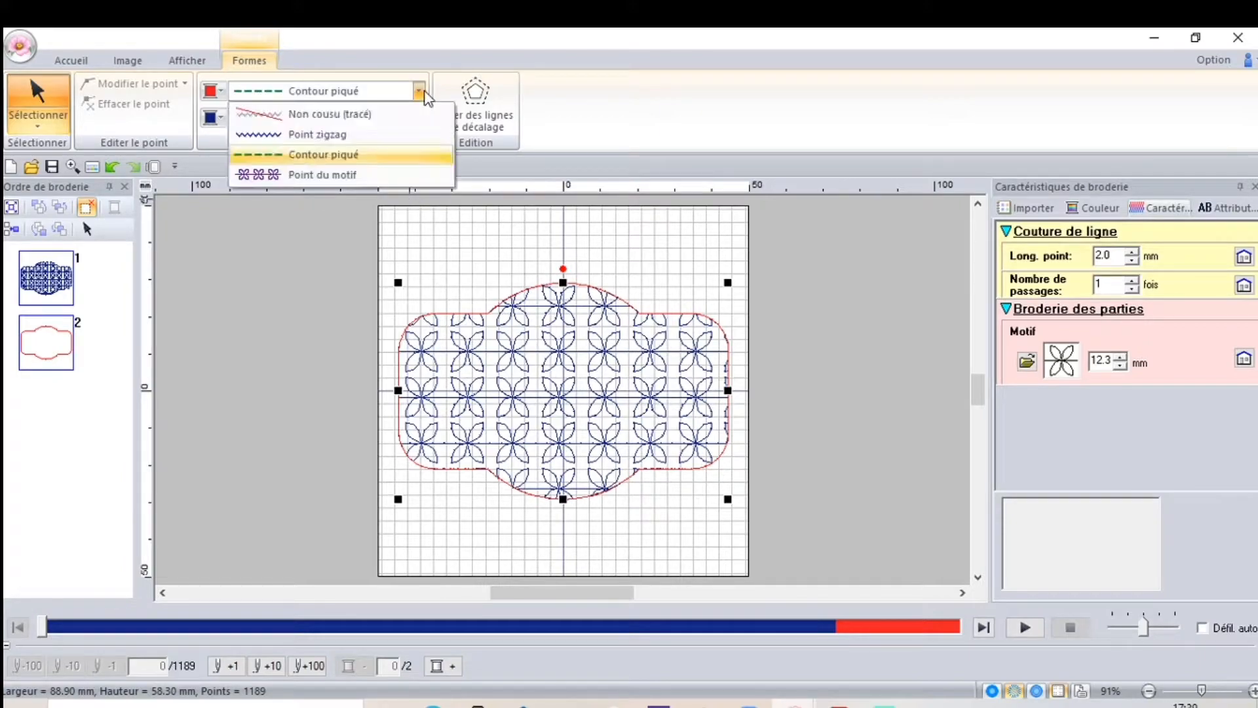
click(364, 179)
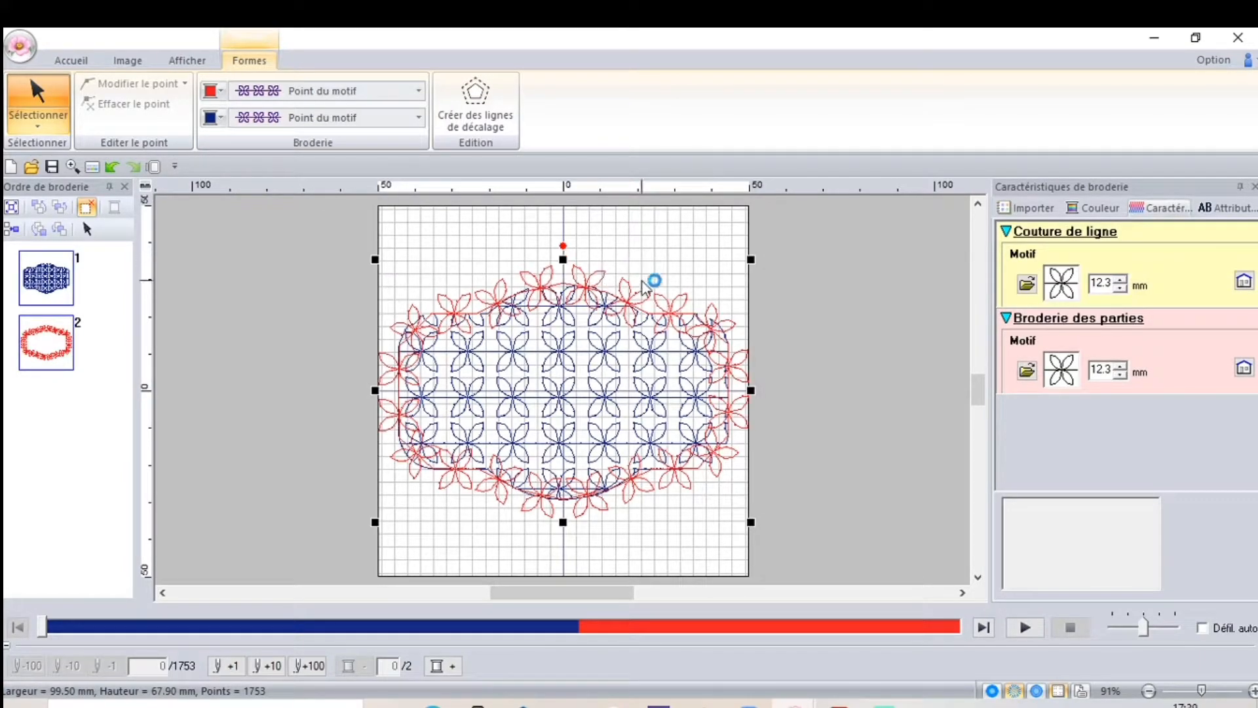
Step: Set the motif size of the outline stitch to 3.0 mm
click(1121, 288)
click(1121, 289)
click(1121, 288)
click(1121, 288)
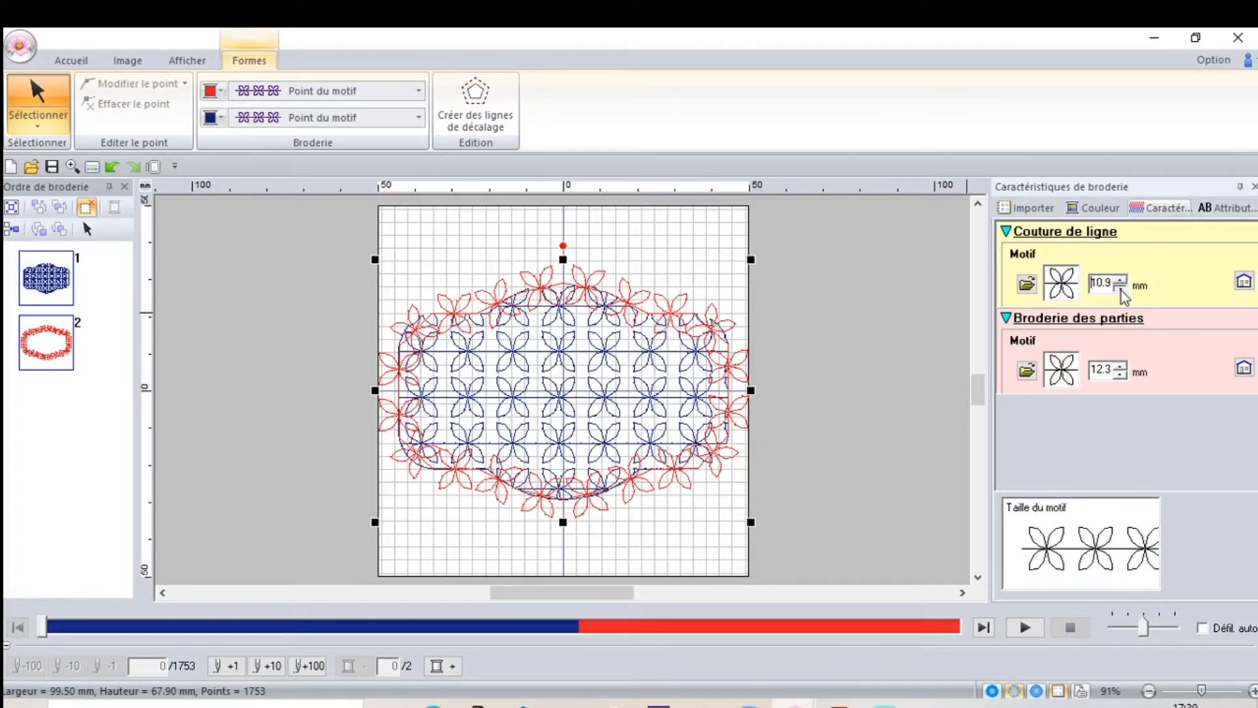
click(1121, 289)
click(1122, 289)
click(1121, 289)
click(1121, 289)
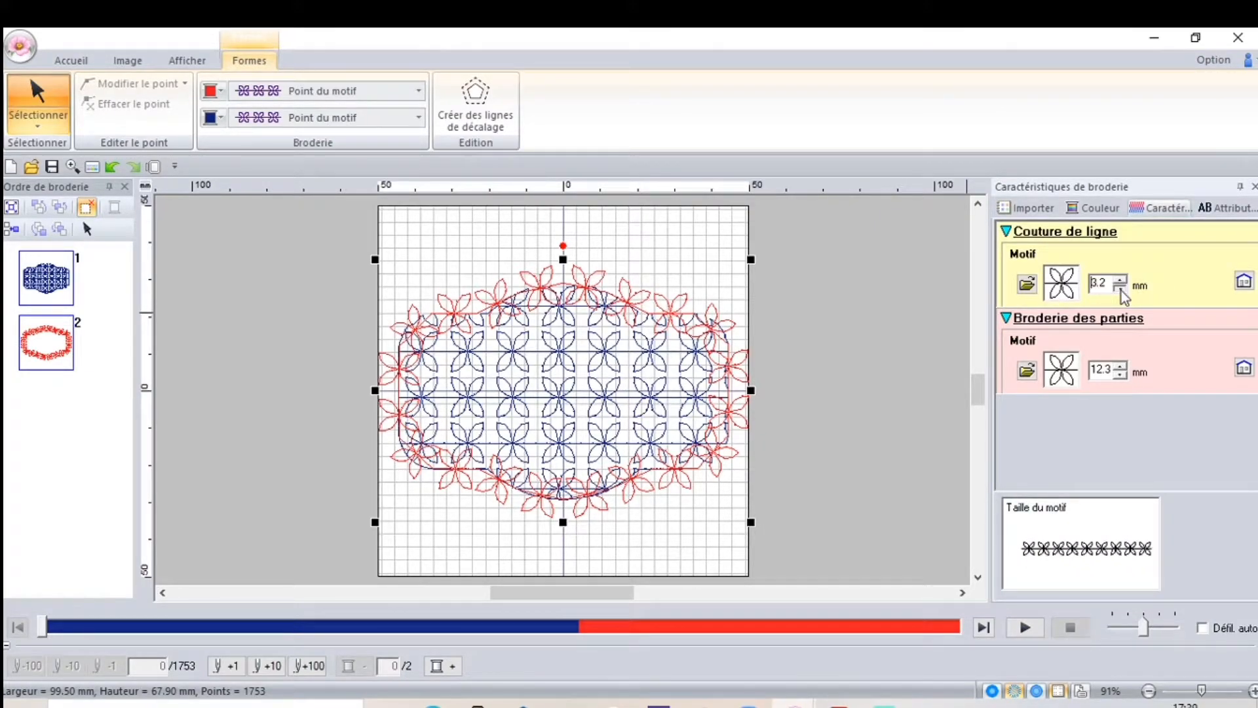
click(1122, 289)
click(1122, 289)
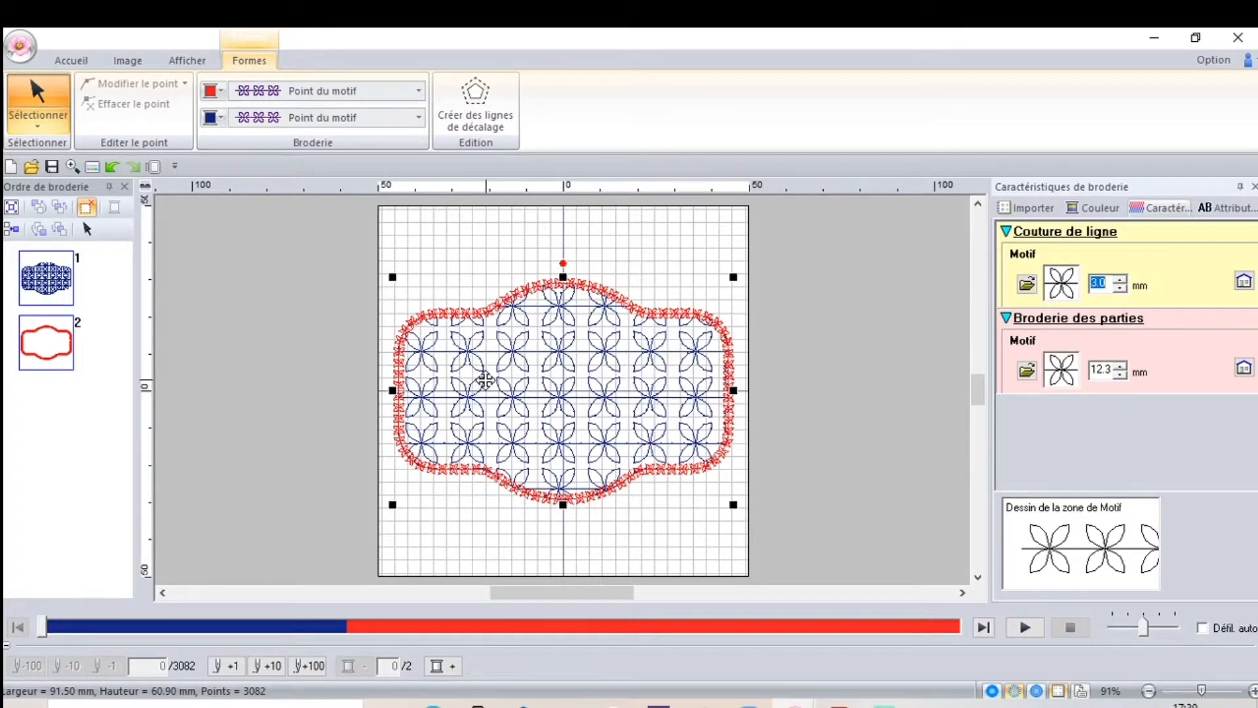
Step: Restore the badge's outline stitch to Point zigzag
click(418, 92)
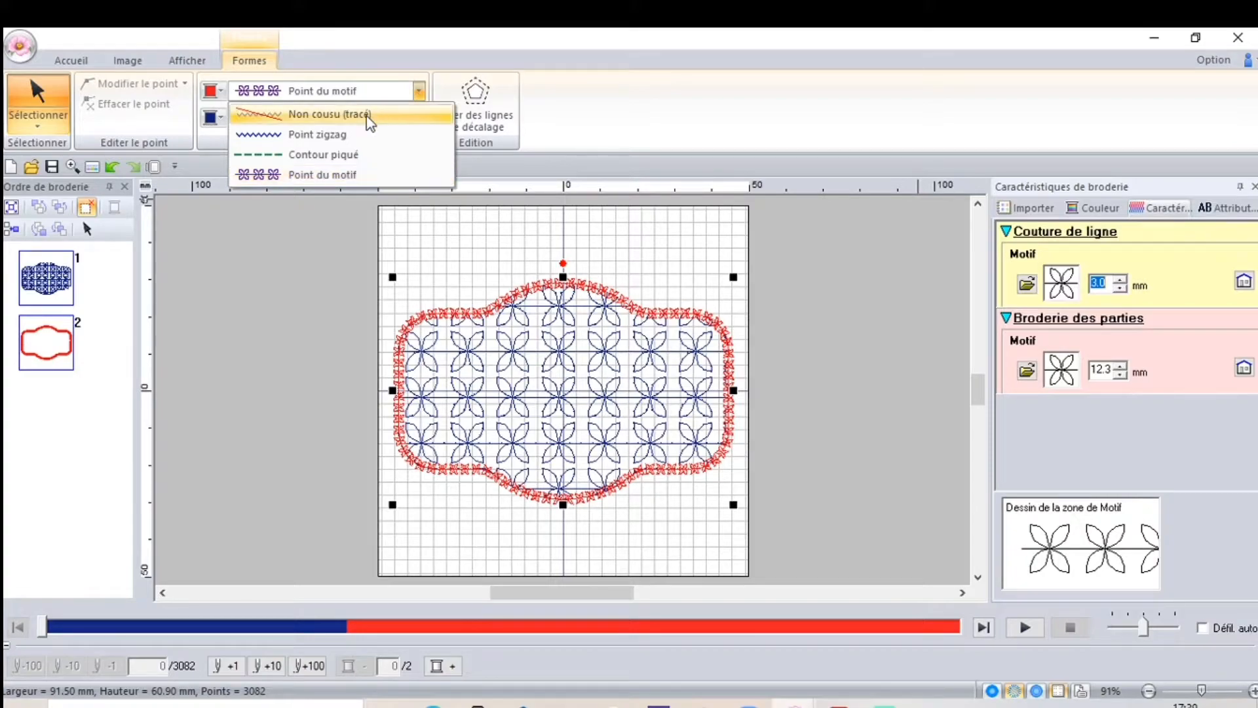
click(321, 135)
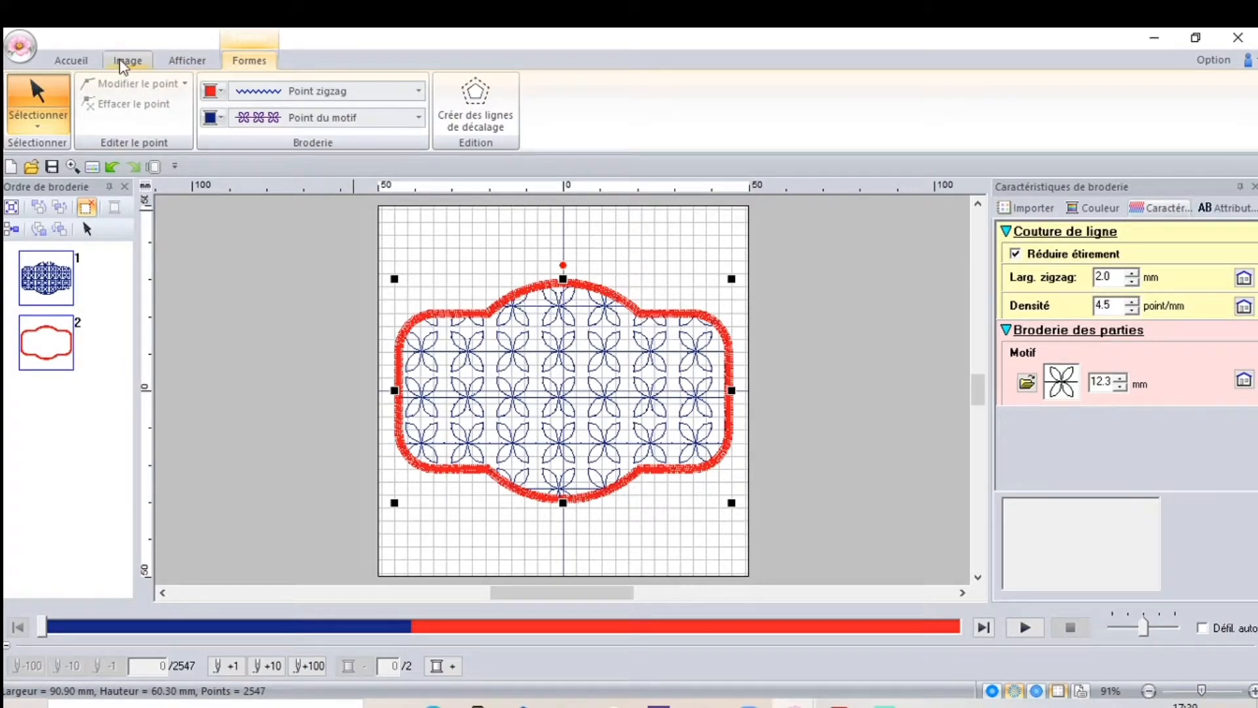
click(89, 64)
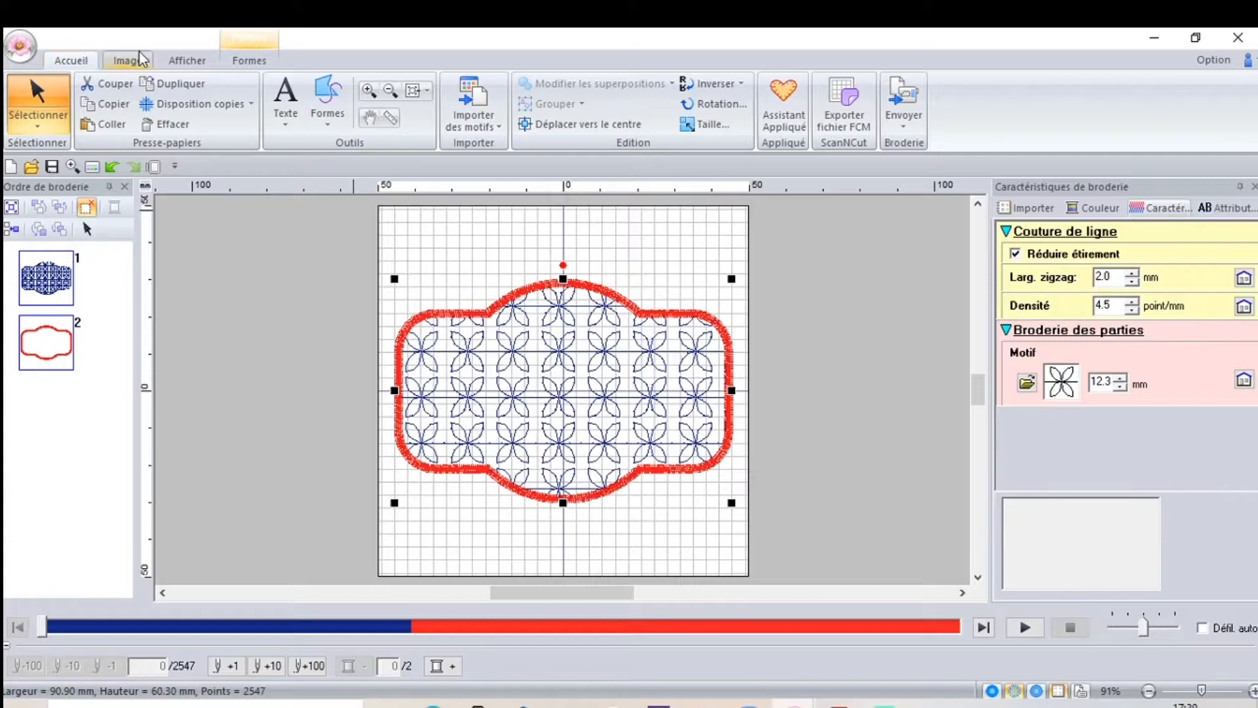
click(240, 61)
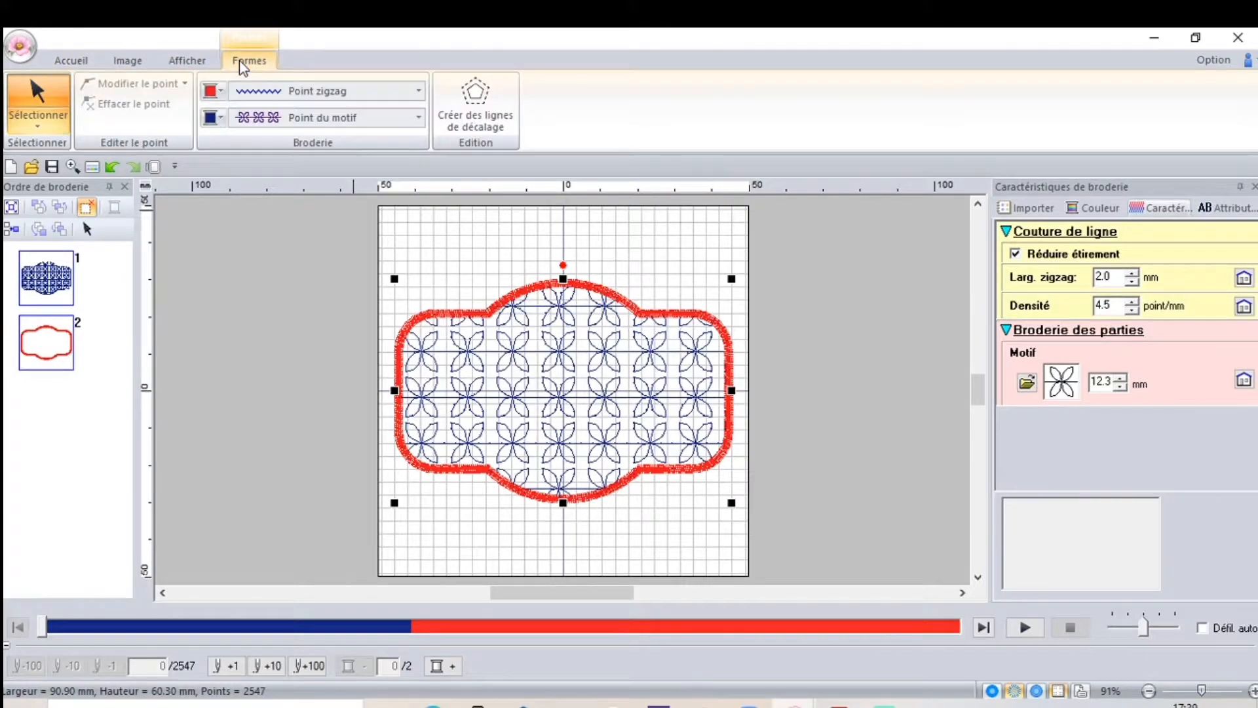
Step: Import the teddy bear shape from the Divers category of Formes de pourtour onto the badge
click(177, 61)
click(69, 57)
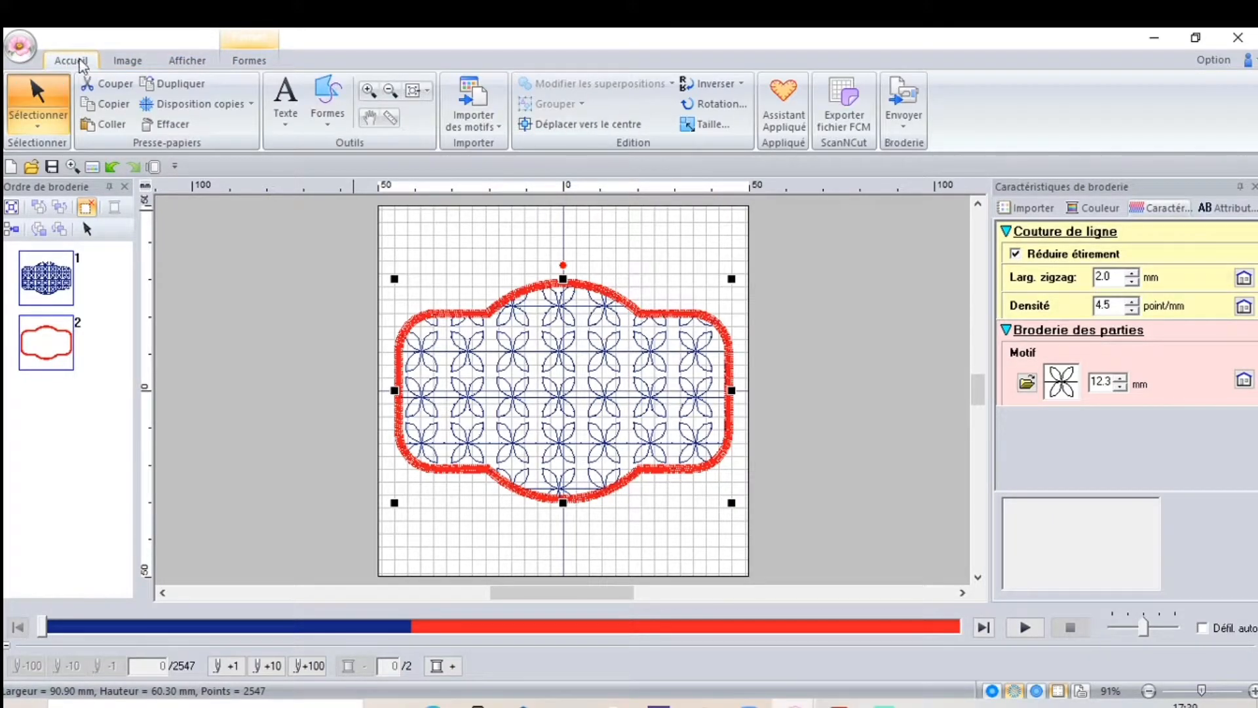
click(1050, 211)
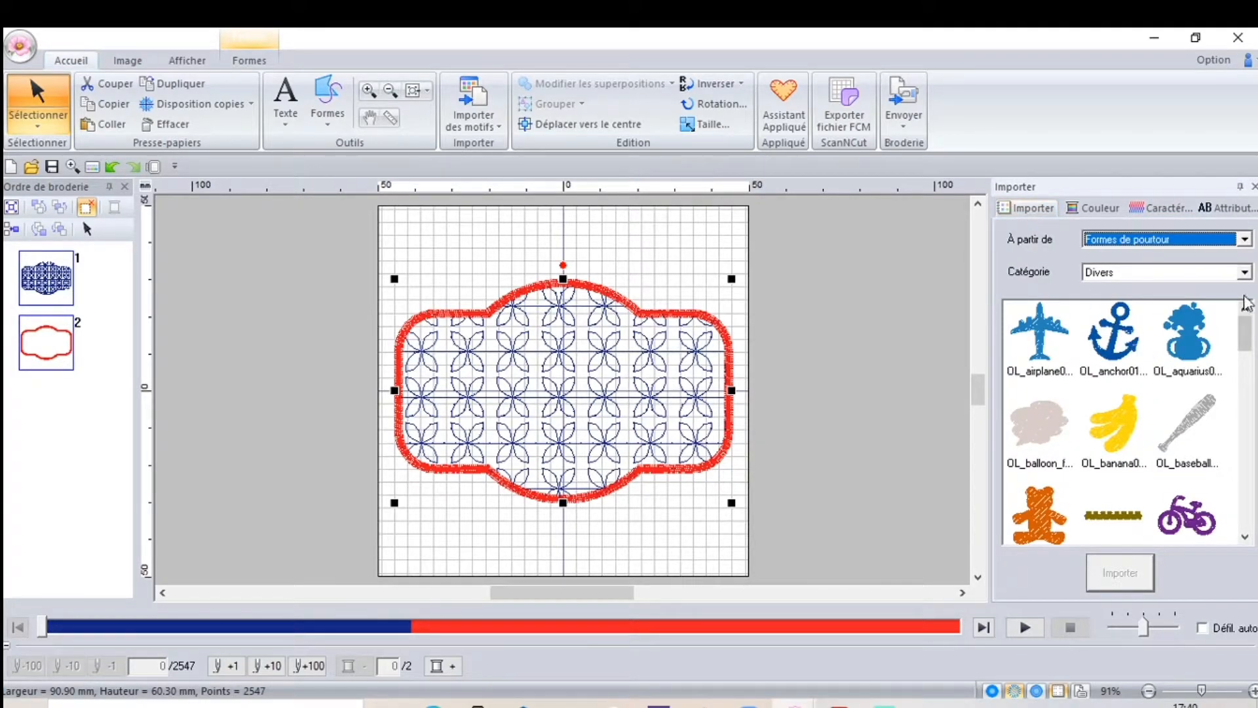
mouse_move(1245, 331)
mouse_down()
mouse_move(1234, 502)
mouse_move(1244, 331)
mouse_up()
double_click(1040, 515)
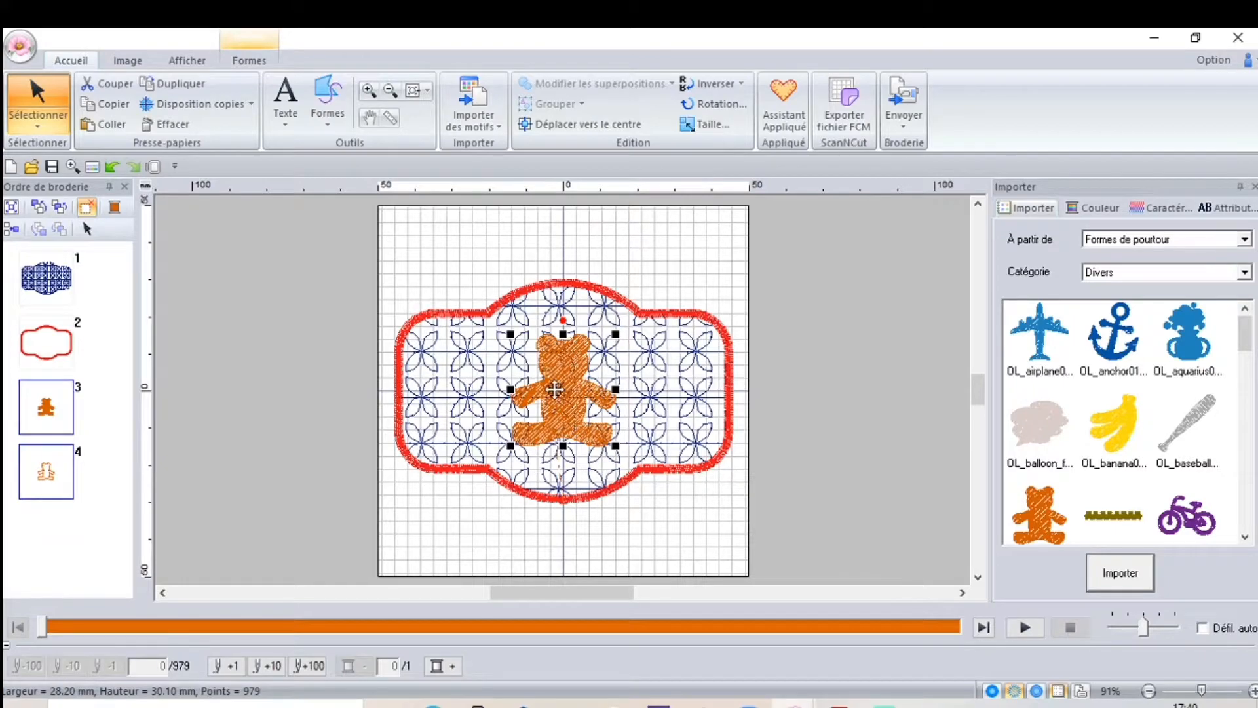
Step: Create one outward offset line around the teddy bear with a spacing of 1.5 mm
right_click(563, 401)
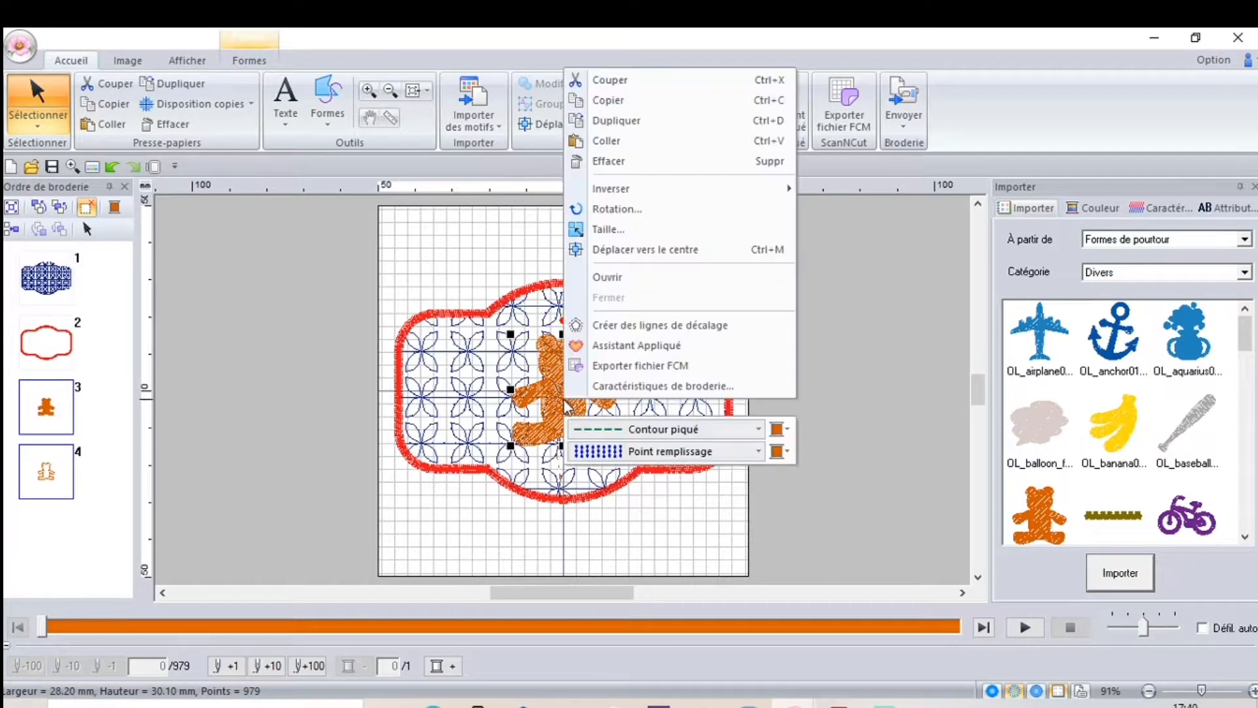
click(622, 331)
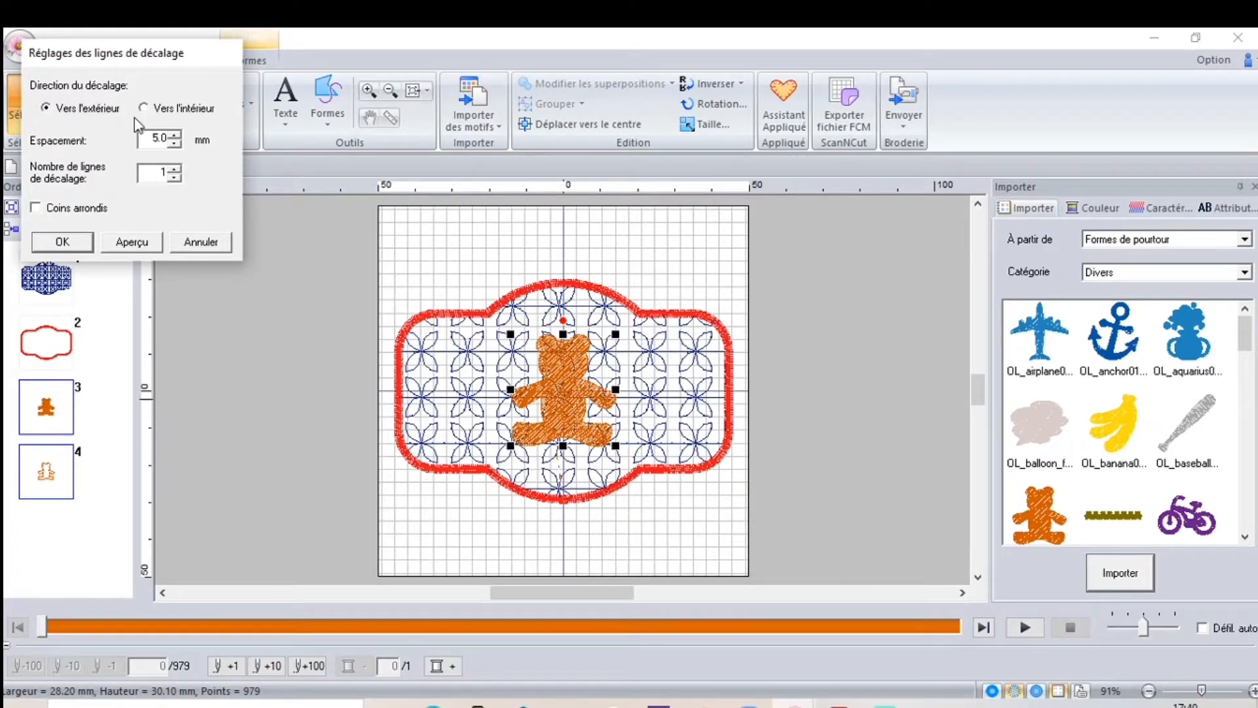
click(176, 145)
click(175, 144)
click(175, 145)
click(176, 145)
click(175, 145)
click(176, 145)
click(176, 145)
click(176, 145)
click(175, 145)
click(175, 144)
click(176, 145)
click(175, 144)
click(176, 145)
click(143, 248)
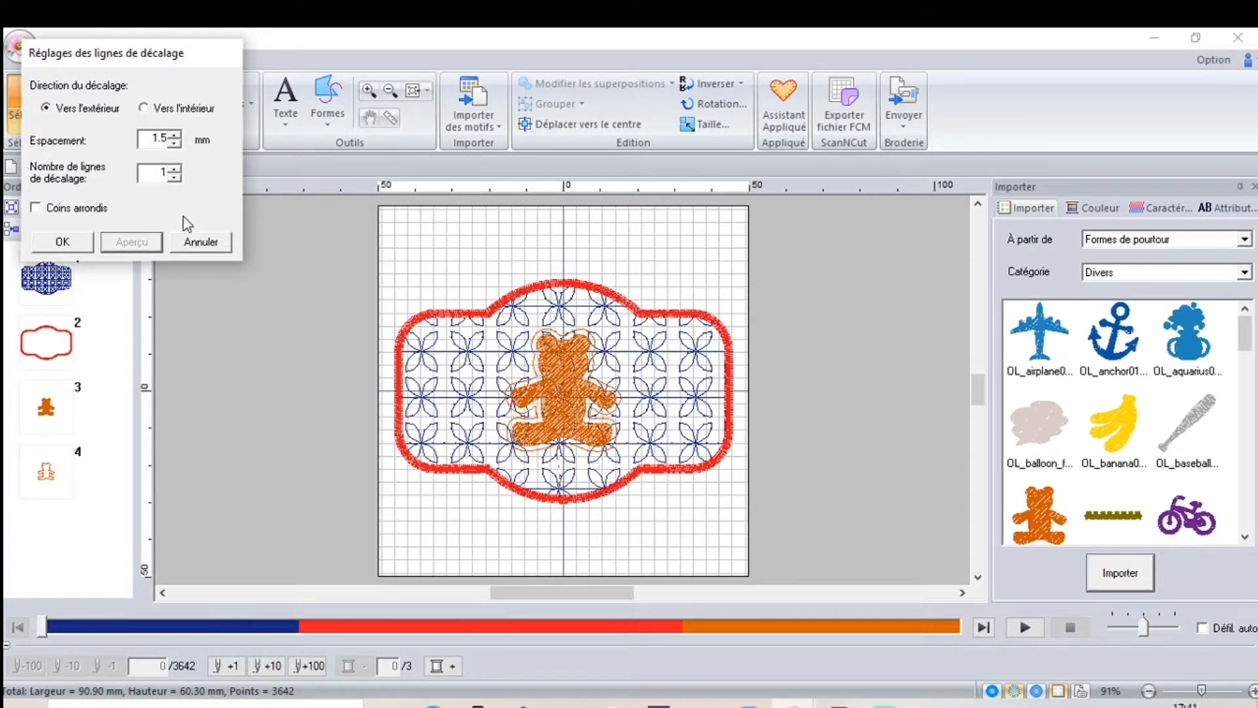
click(64, 242)
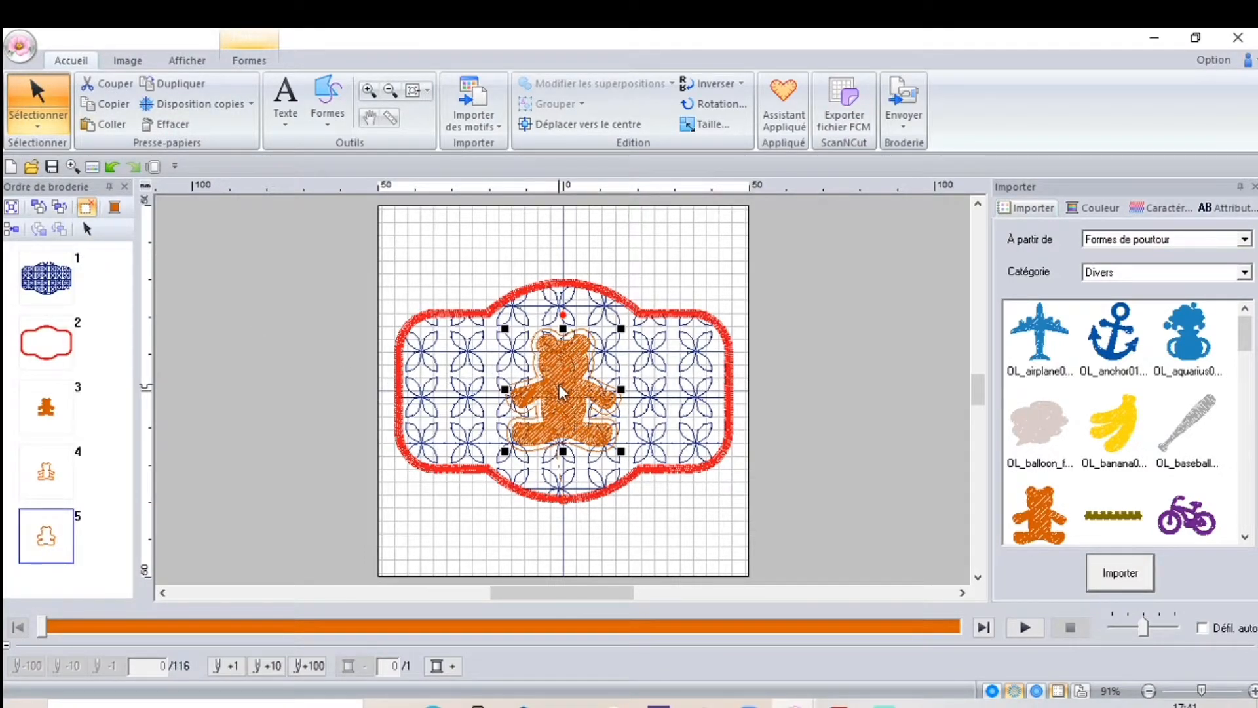
Step: Move the teddy bear off the badge and apply Incorporer motif to the badge with the bear's offset line
drag(560, 384, 231, 420)
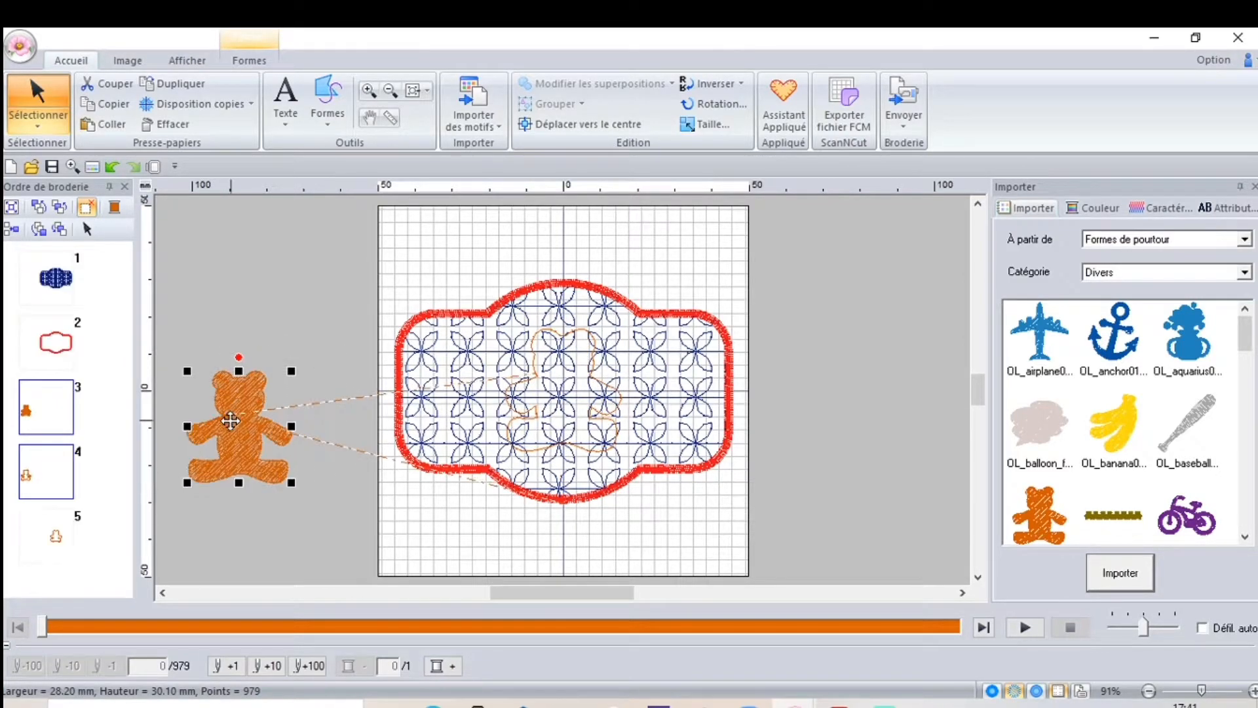
drag(742, 506, 380, 270)
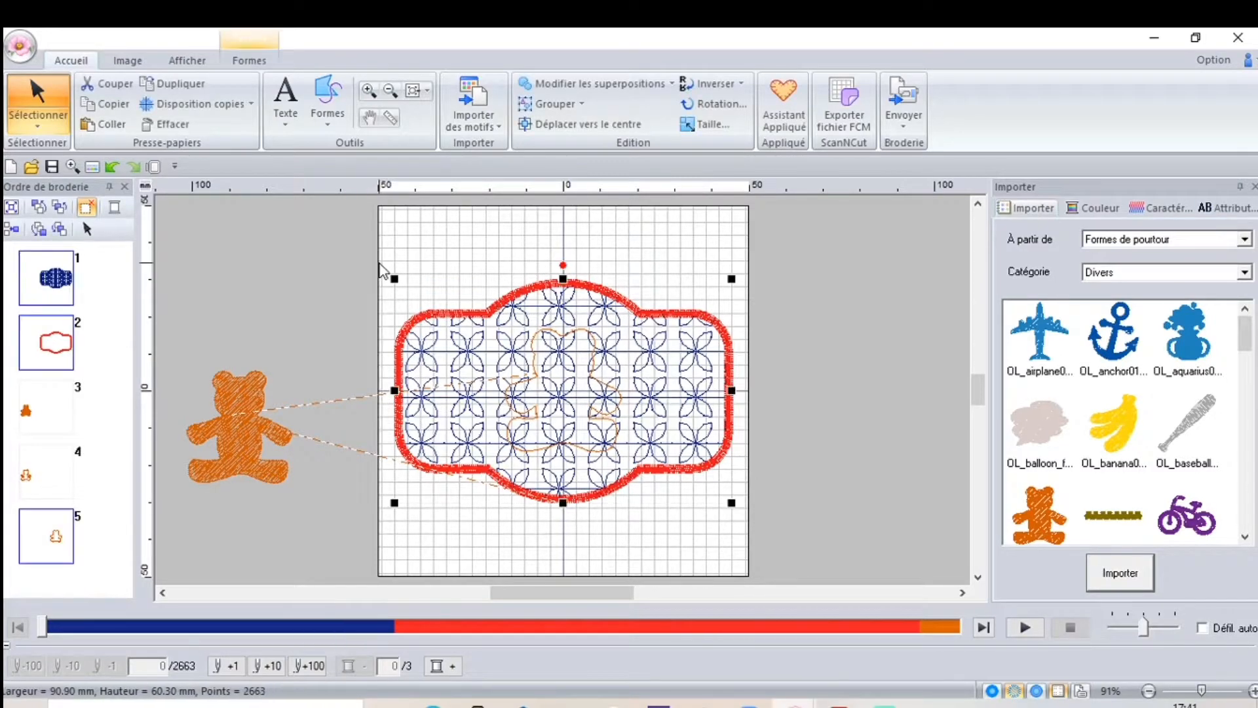
click(666, 85)
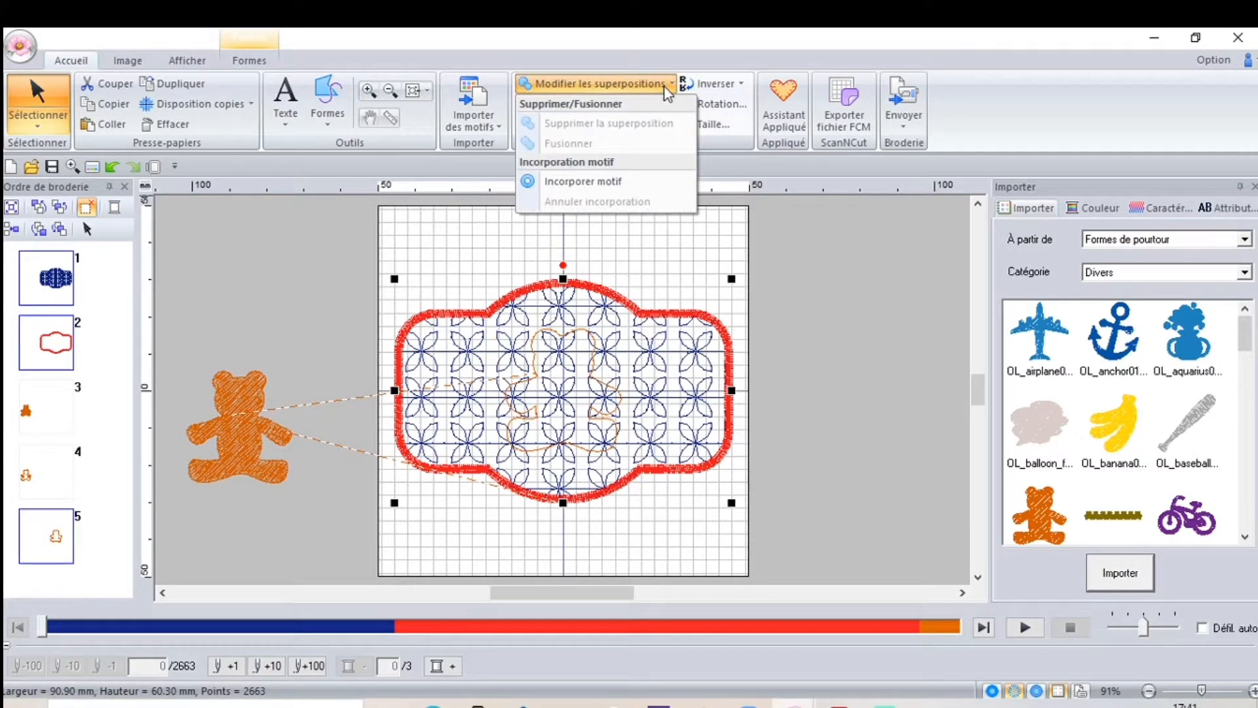
click(600, 183)
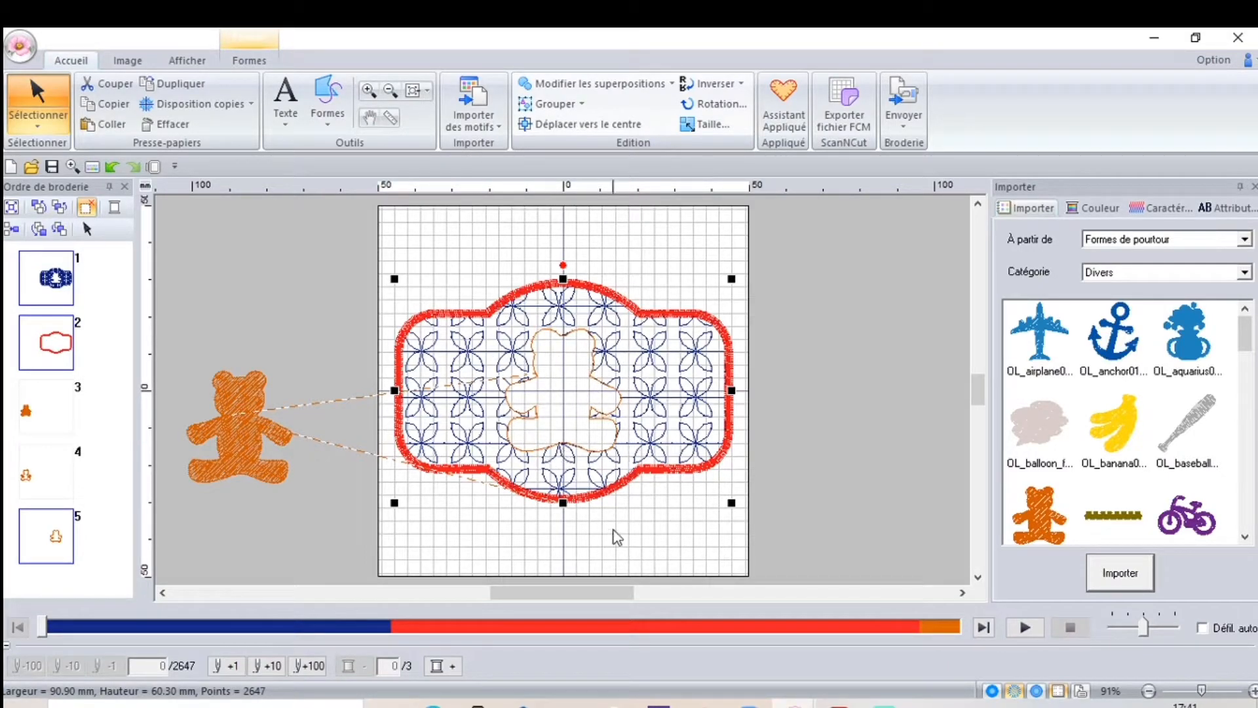
Step: Move the teddy bear back inside the bear-shaped opening in the badge's fill
click(238, 424)
drag(237, 423, 559, 391)
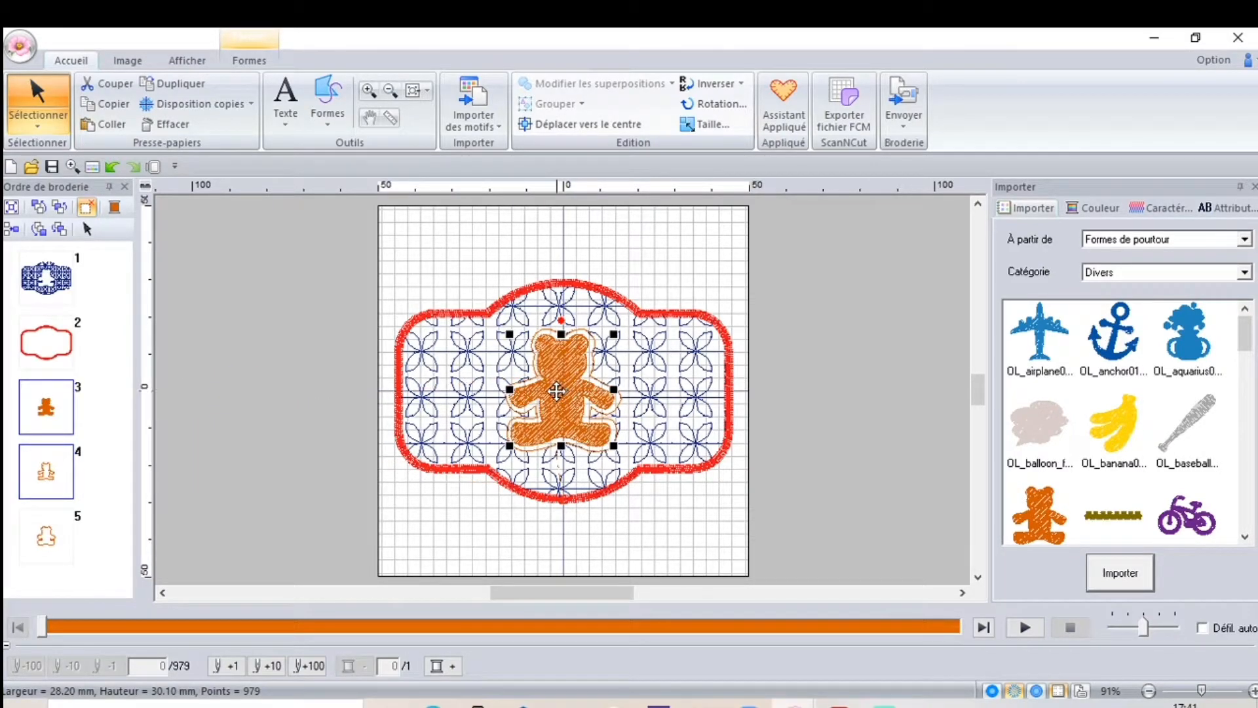
drag(559, 393, 559, 393)
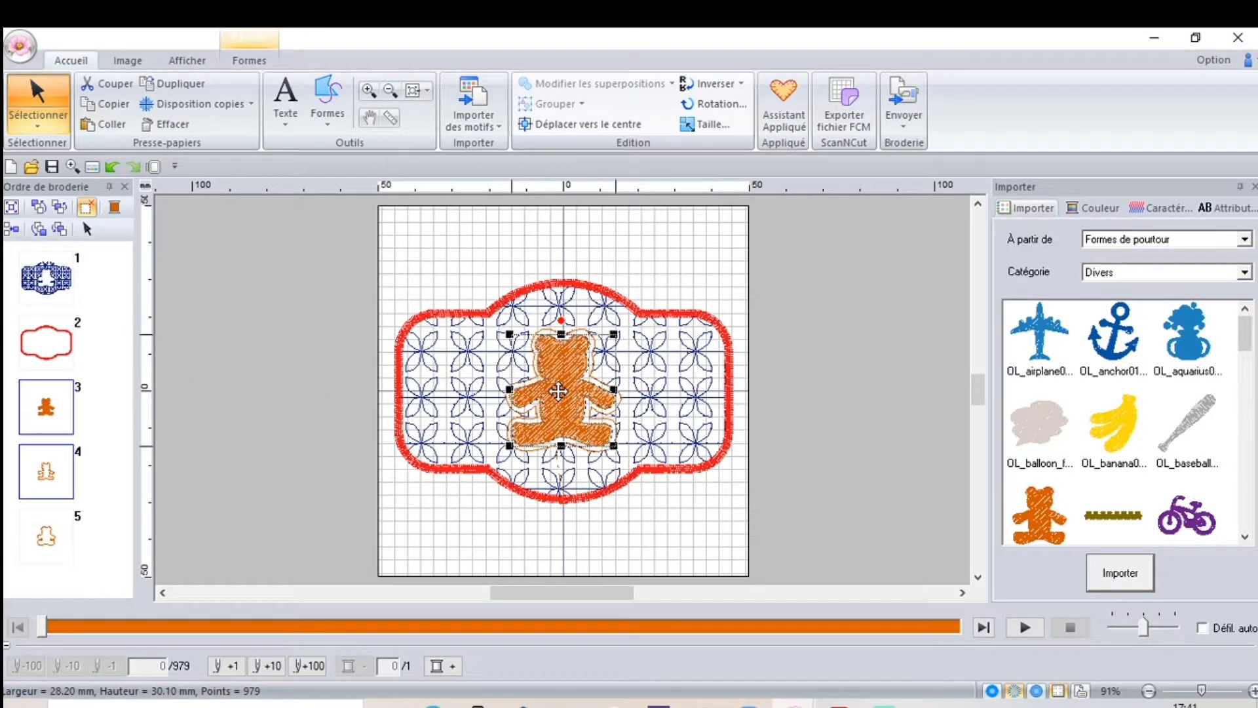
click(639, 560)
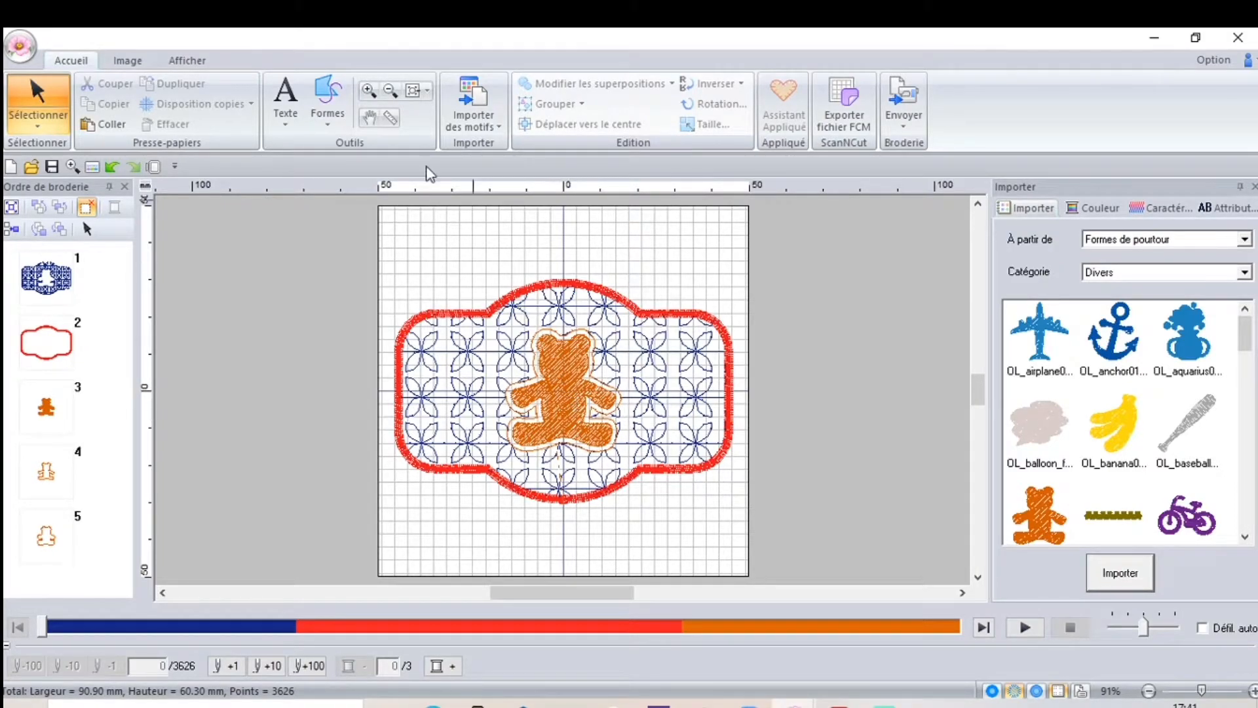
Step: Undo all the teddy bear changes back to before the bear was imported
click(113, 169)
click(112, 168)
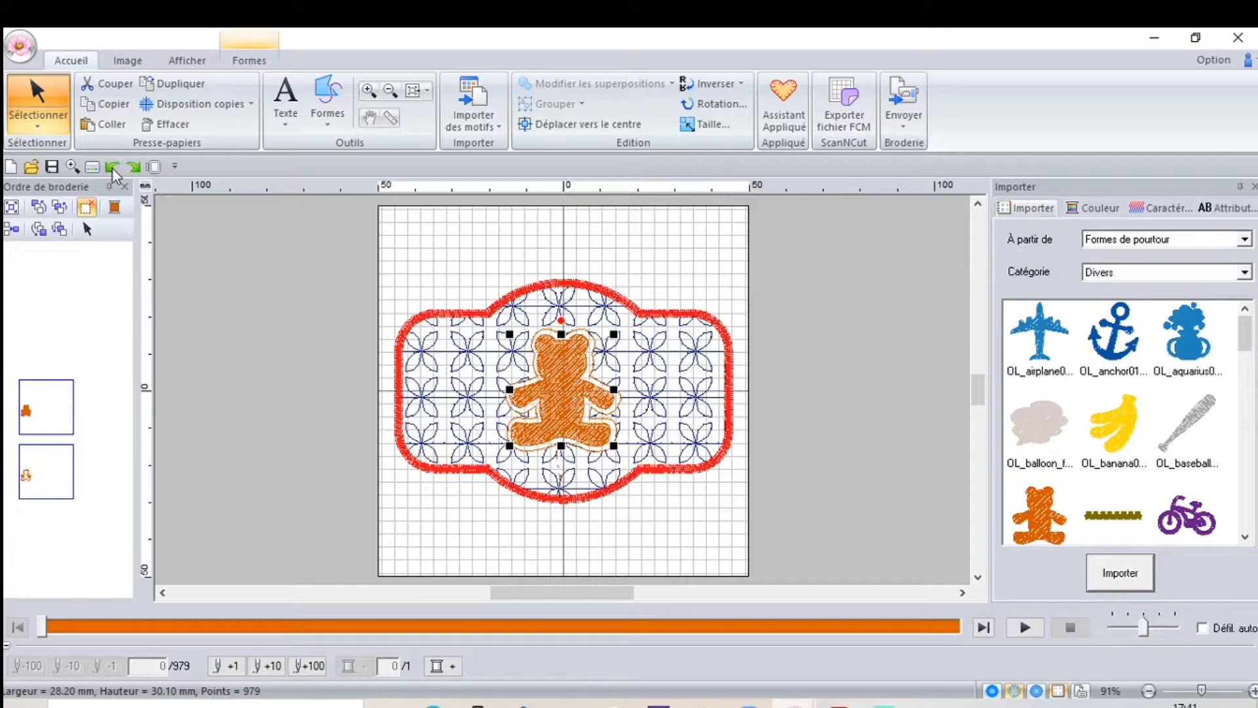
click(112, 168)
click(112, 168)
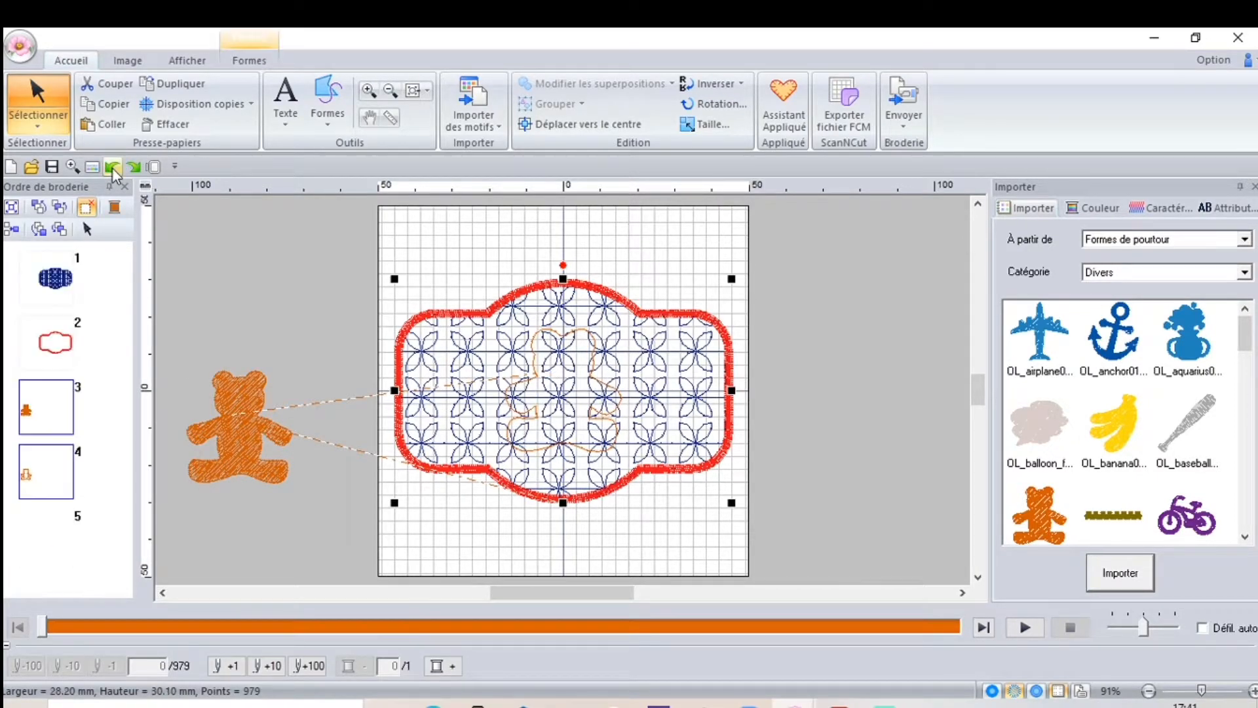
click(112, 168)
click(112, 168)
click(112, 168)
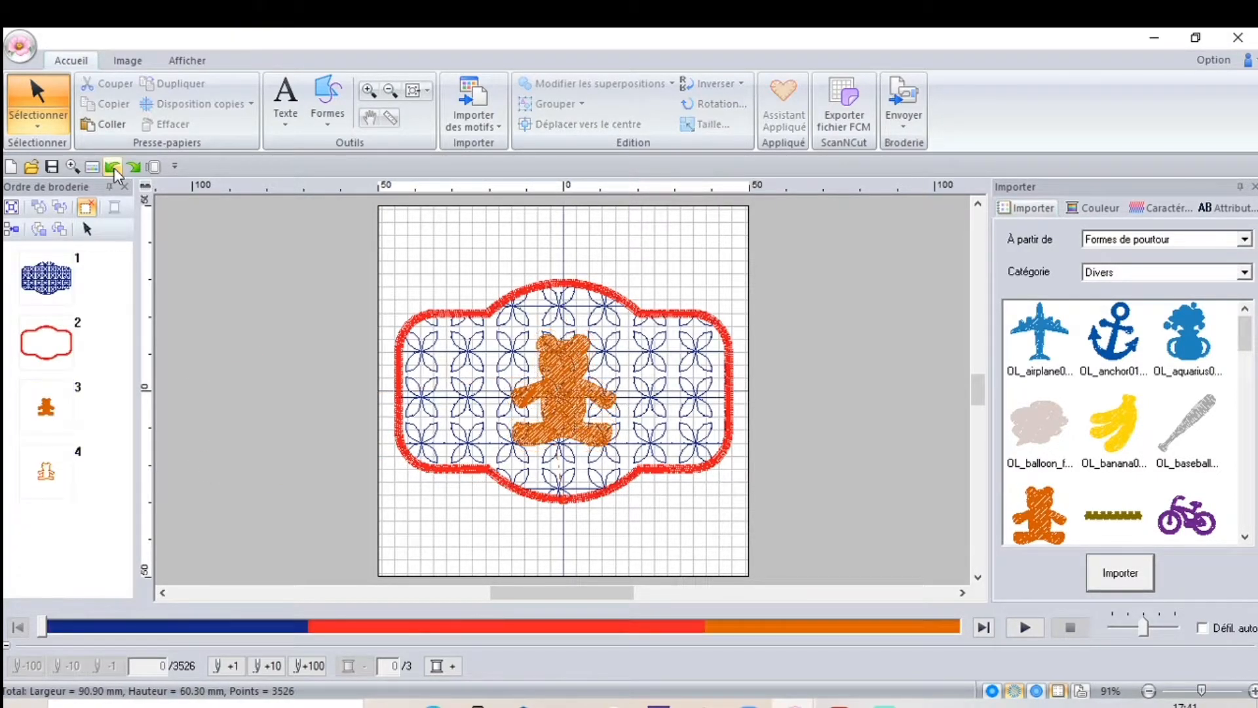
click(113, 168)
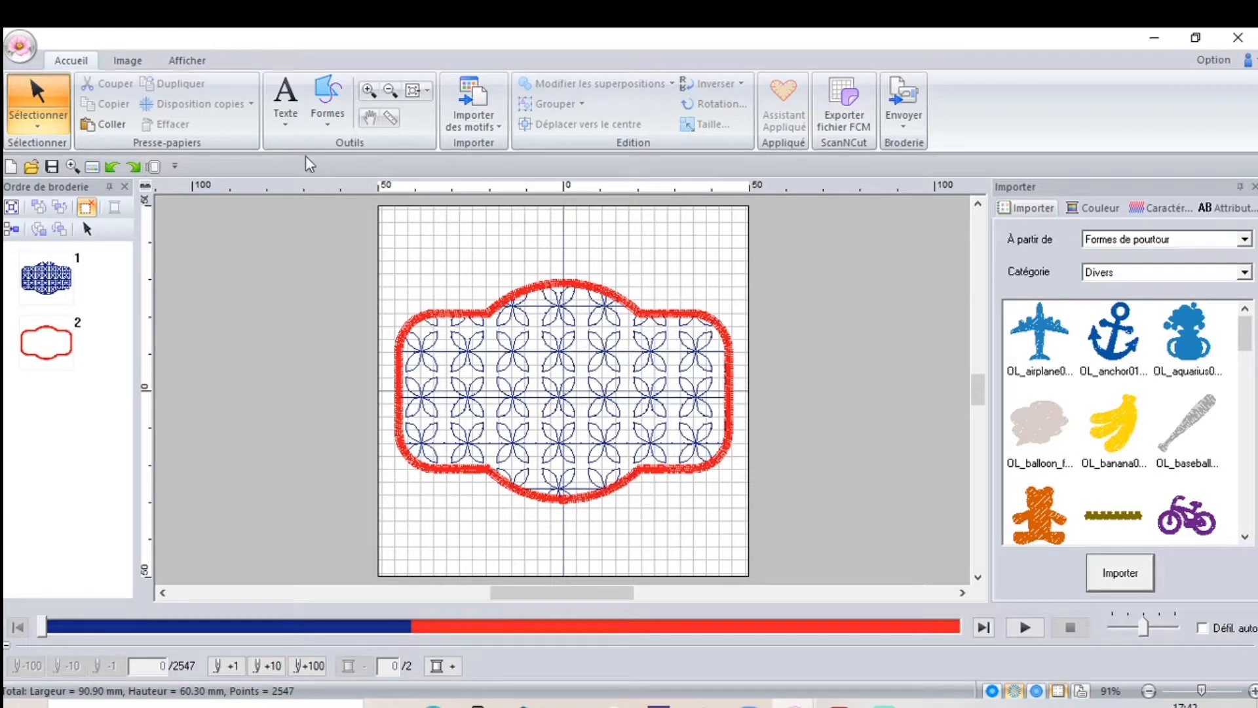
Step: Switch to the other open PE-DESIGN PLUS2 window and copy the Canon lettering with its flower
click(798, 706)
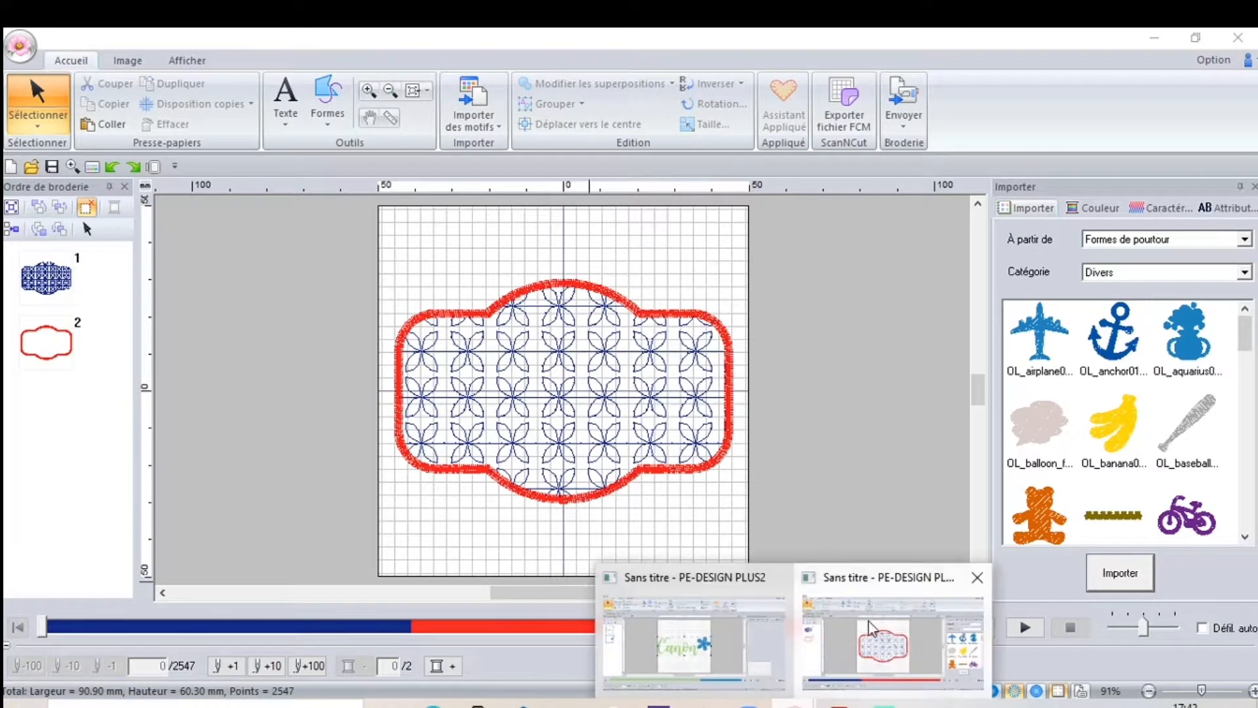
click(730, 638)
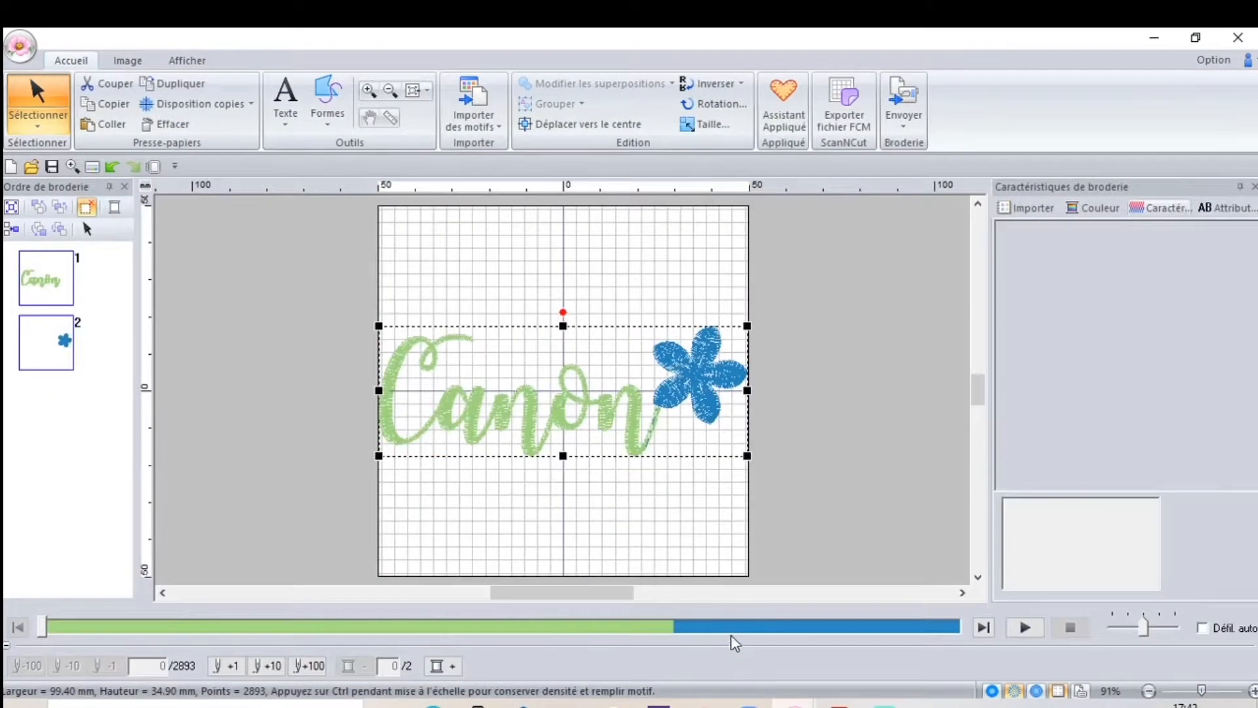
right_click(529, 432)
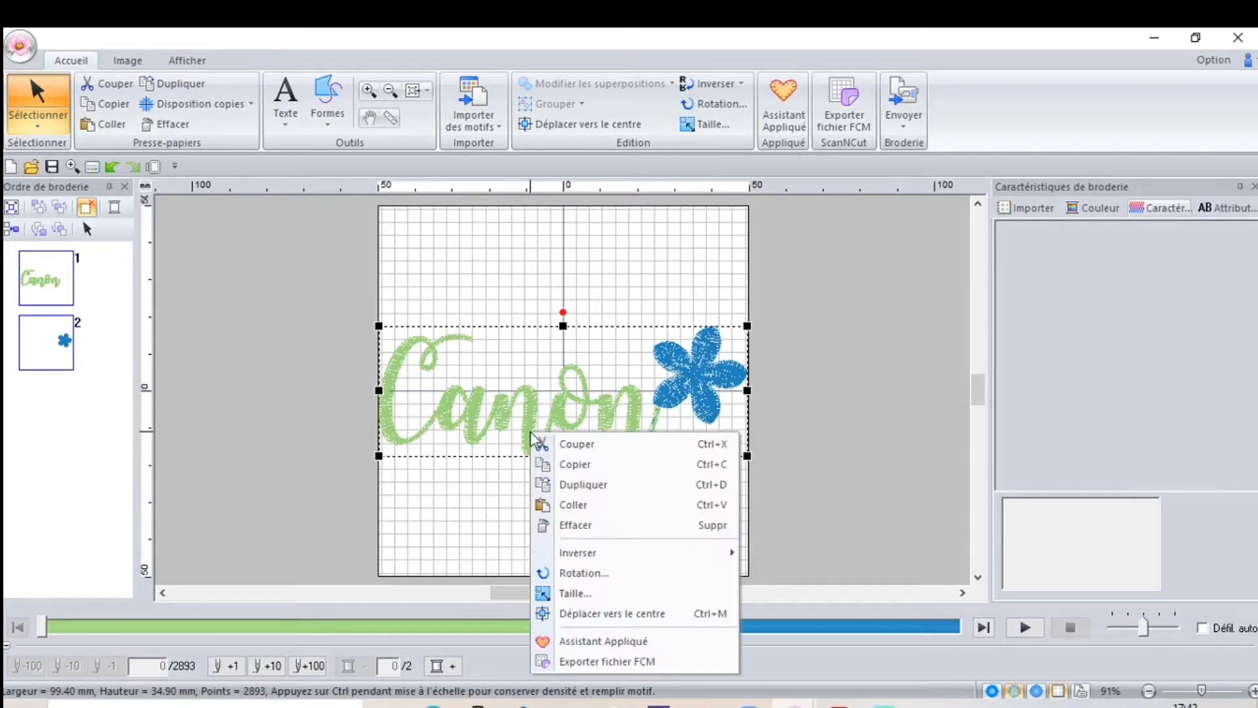
click(583, 465)
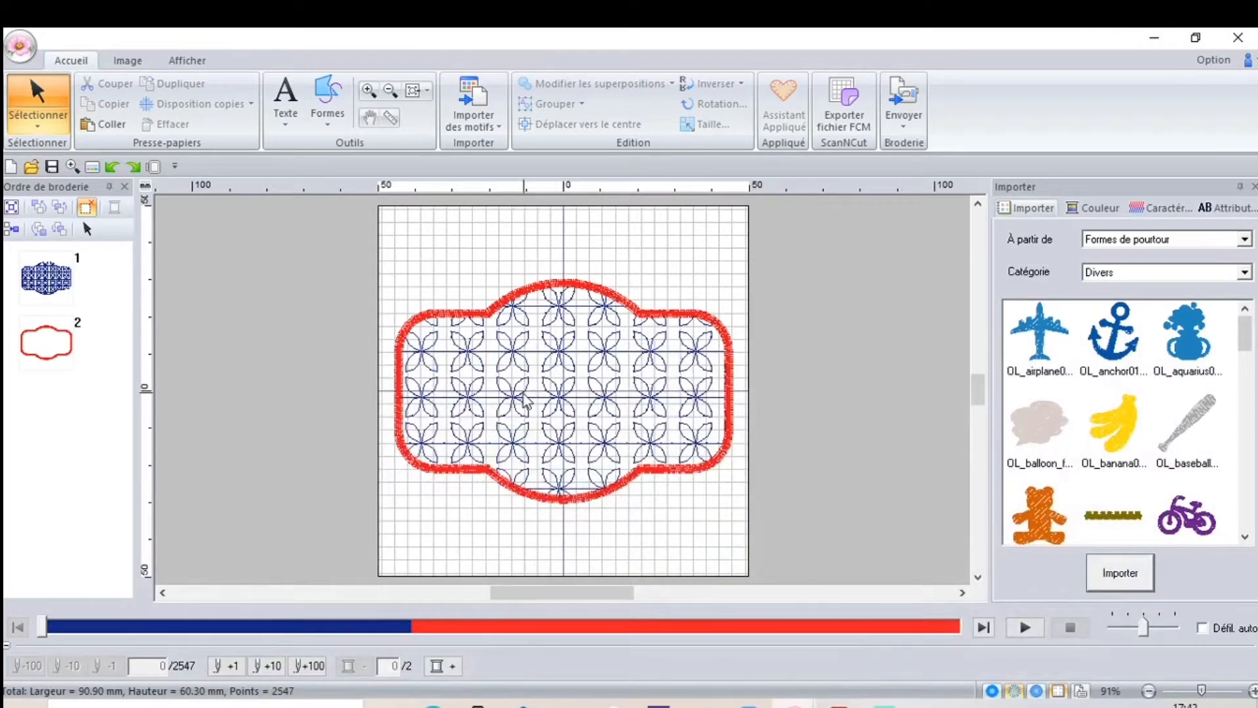
Step: Paste the Canon design centred on the badge in the badge's window and shrink it to about 57.6 × 20.2 mm
right_click(524, 400)
click(565, 135)
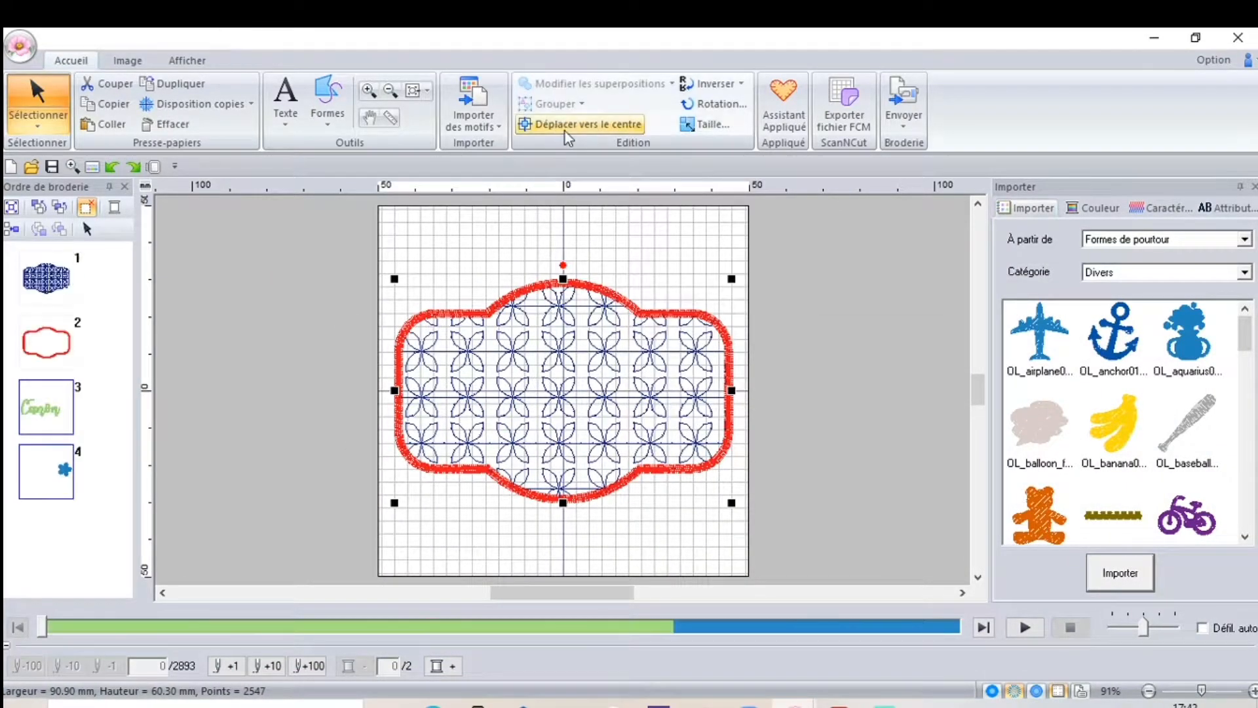
click(565, 124)
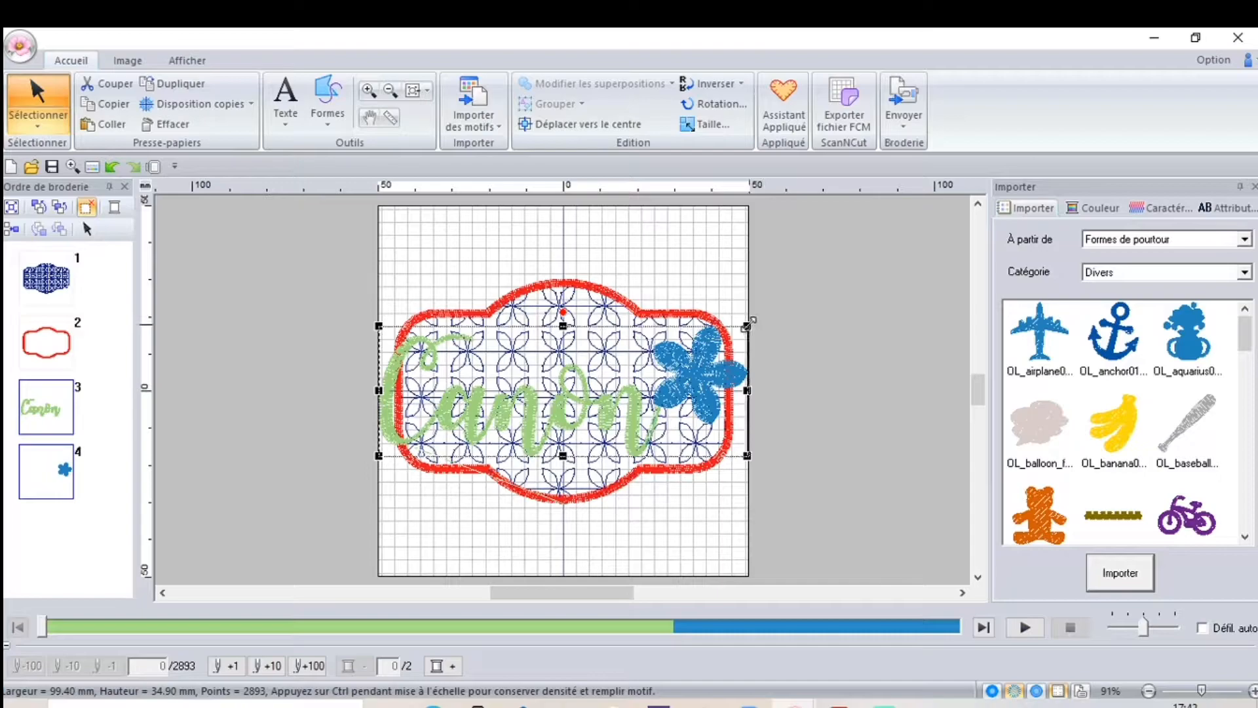
drag(747, 324, 647, 382)
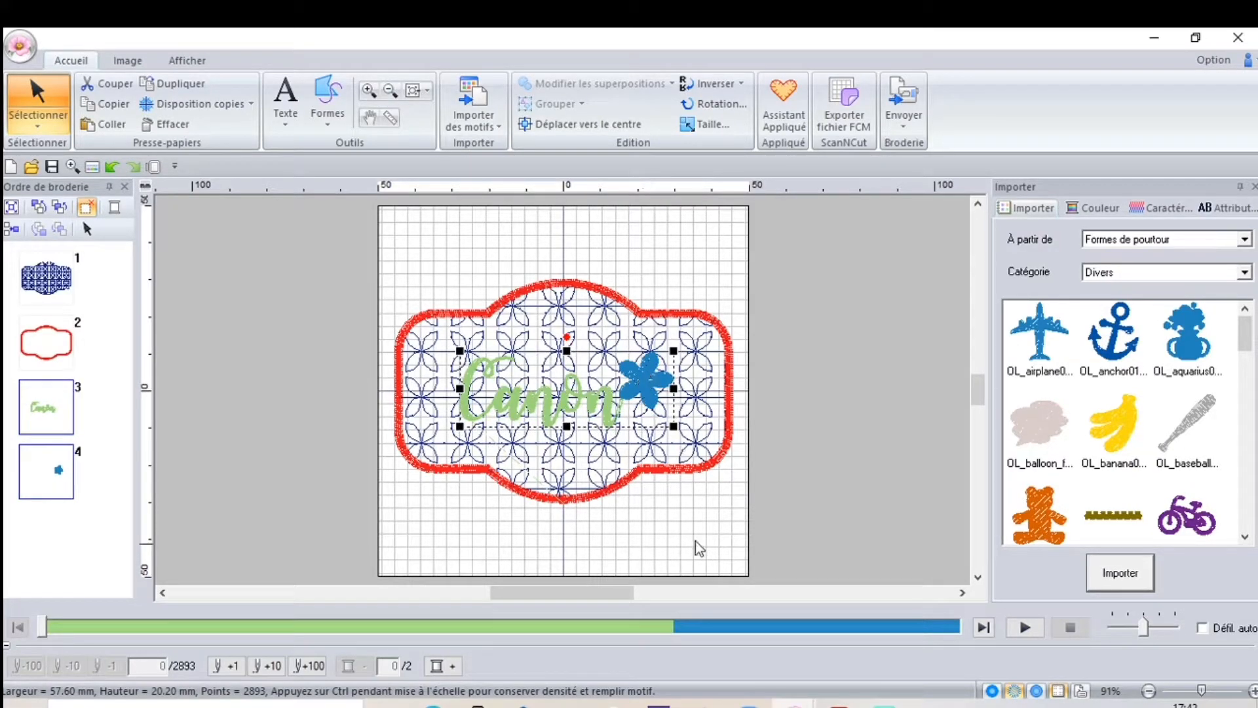
Step: Shrink the Canon design to about 52.6 × 18.5 mm and move it off the badge, to the left of the sewing area
drag(727, 525, 364, 239)
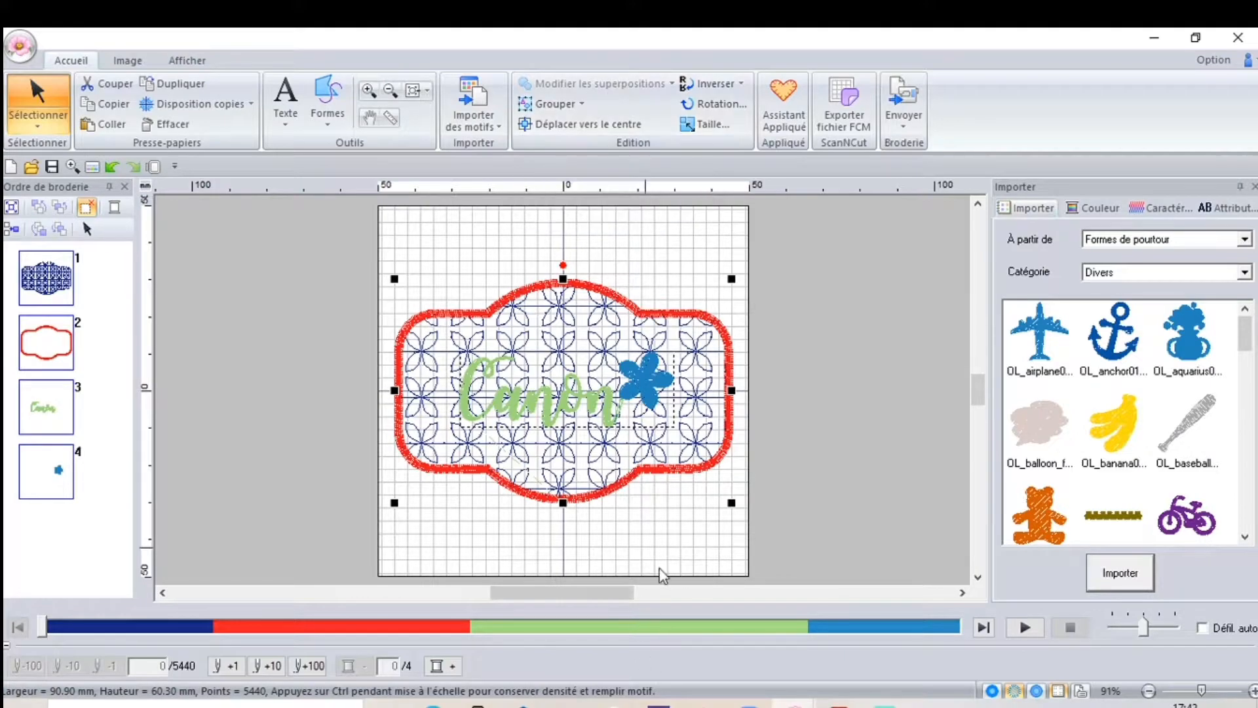
click(635, 536)
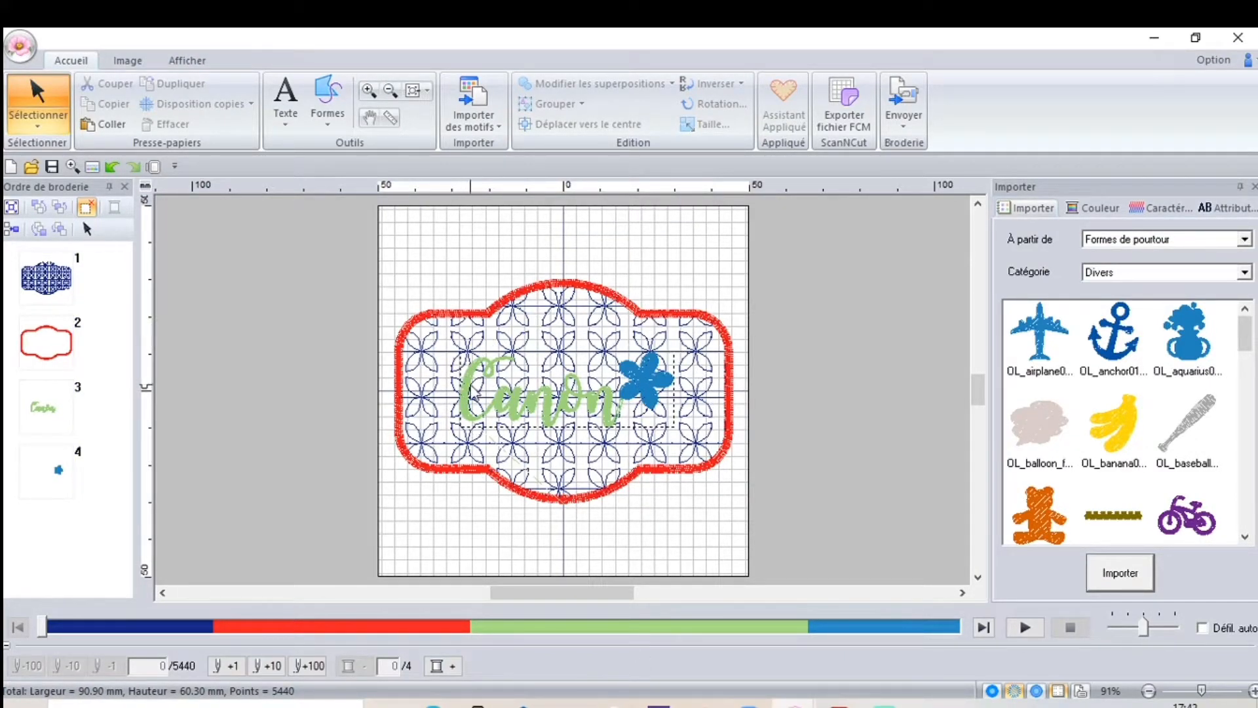
click(654, 360)
drag(673, 351, 348, 379)
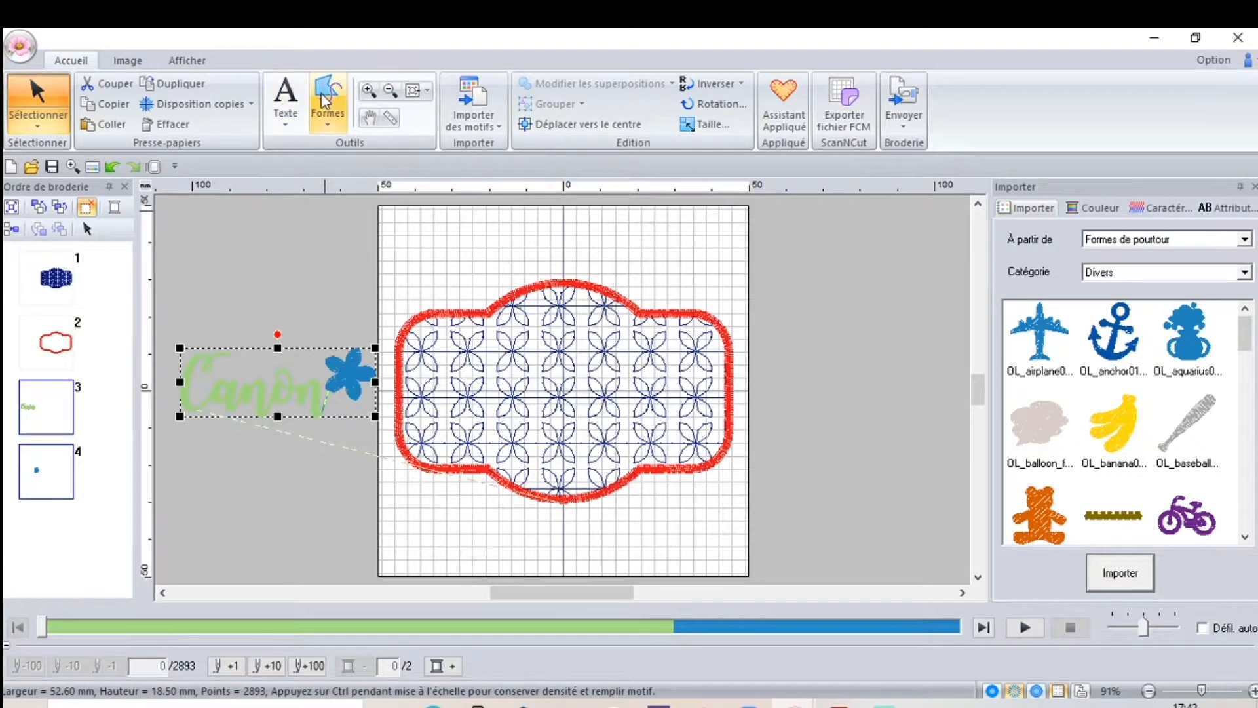
Step: Draw an ellipse about 52.9 × 26.1 mm inside the badge and centre it on the page
click(321, 108)
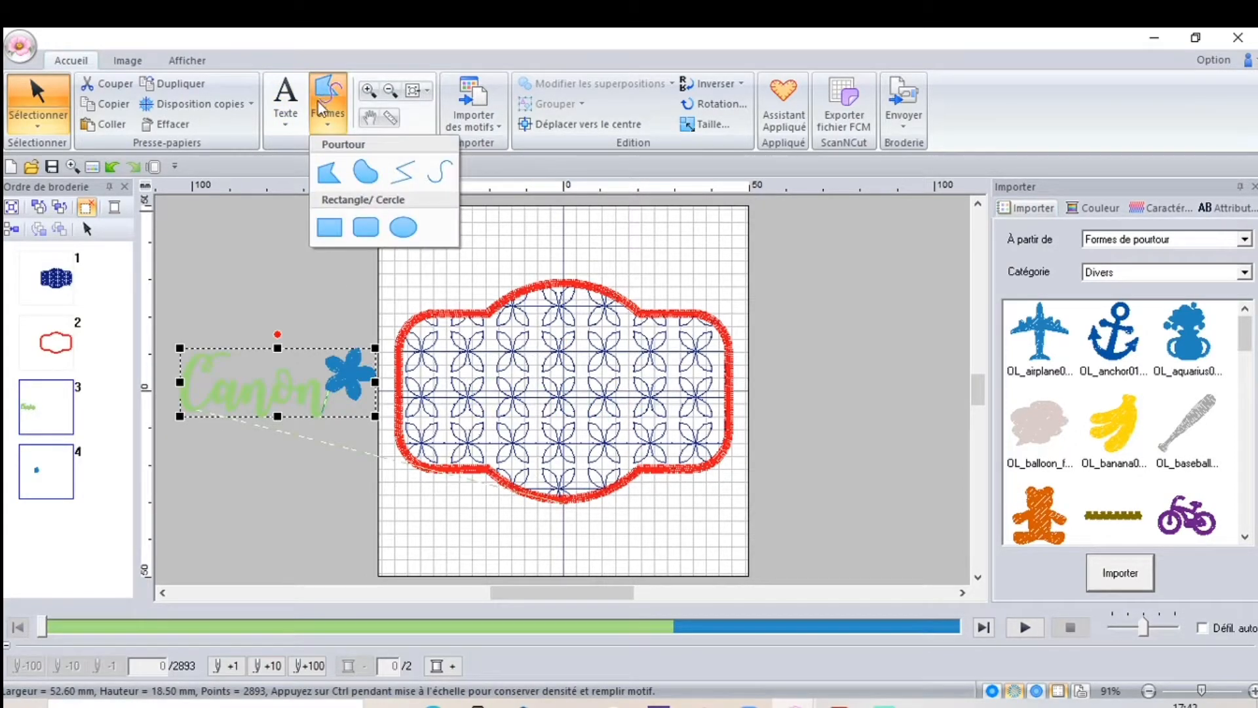
click(404, 228)
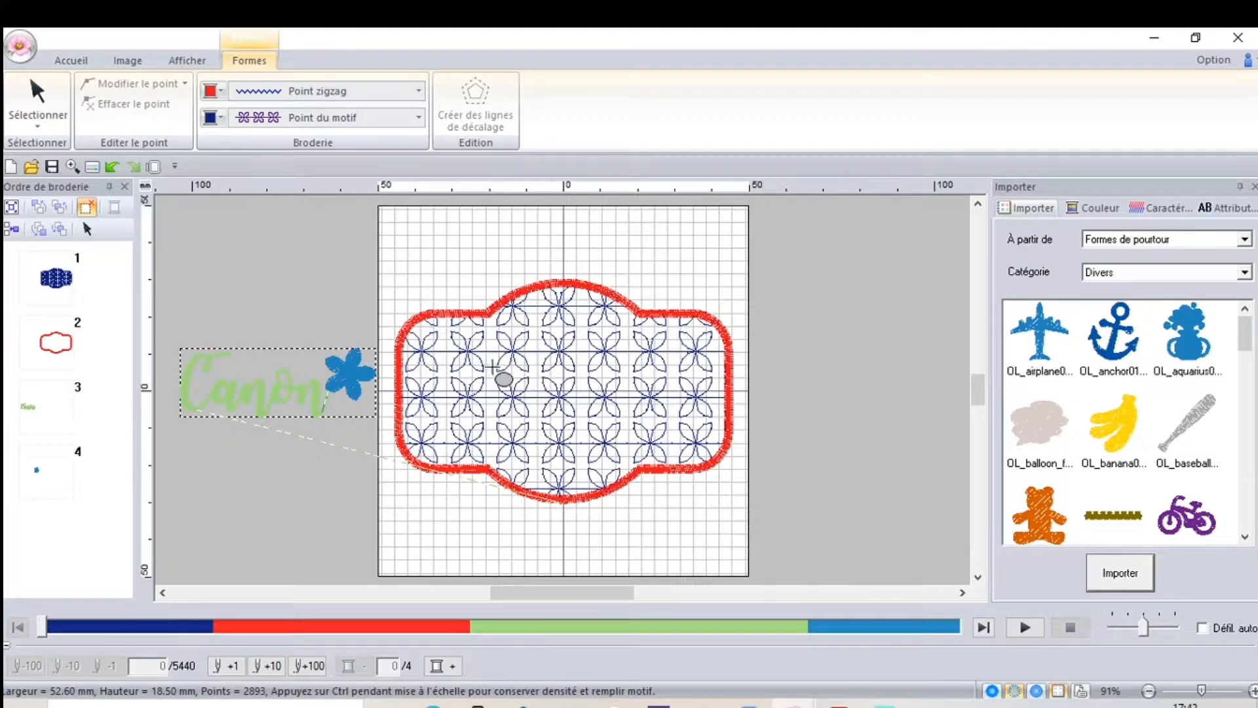
drag(496, 360, 653, 403)
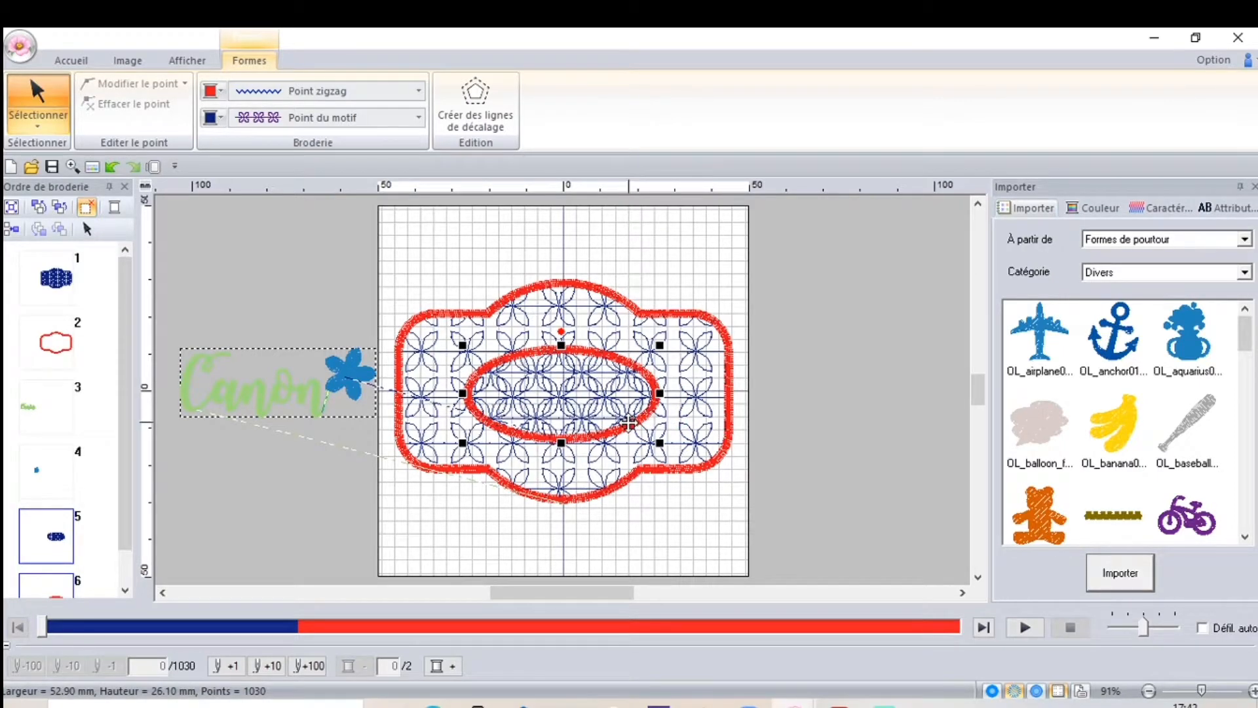
right_click(630, 421)
click(715, 283)
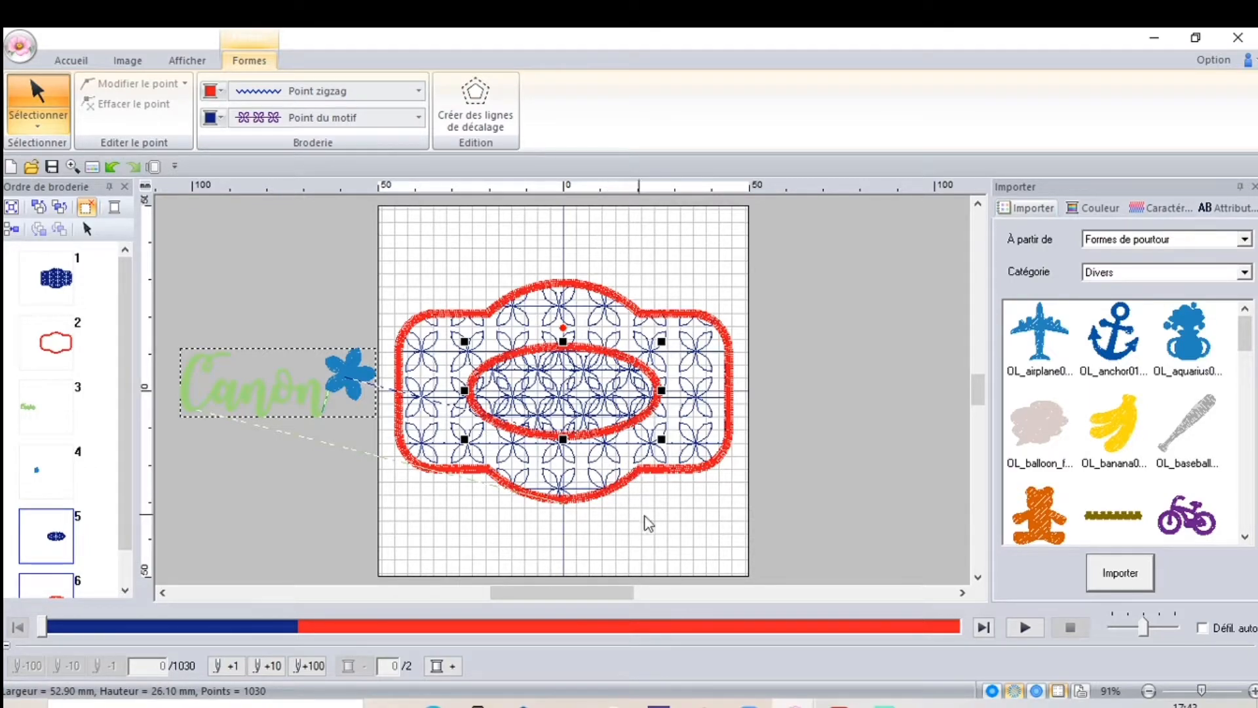
click(675, 526)
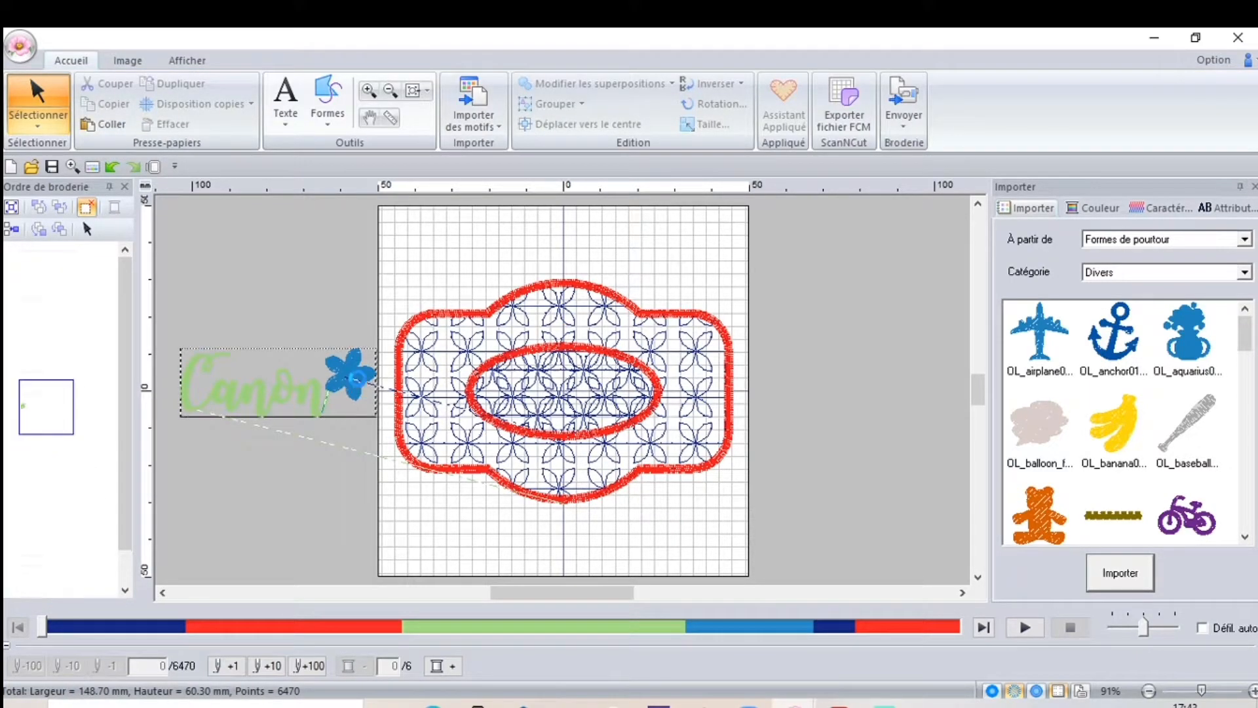
Step: Move the Canon design farther left of the page and remove the overlap between the badge and the ellipse
drag(358, 377, 320, 408)
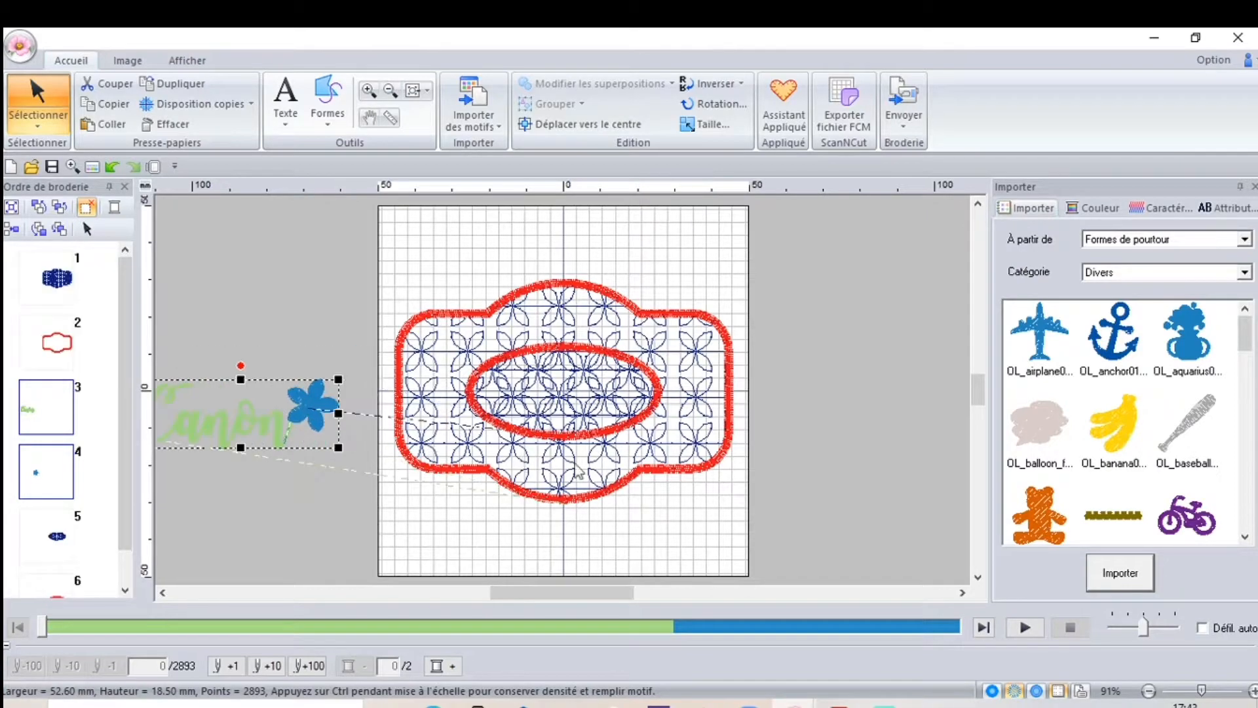
drag(742, 536, 371, 246)
click(669, 84)
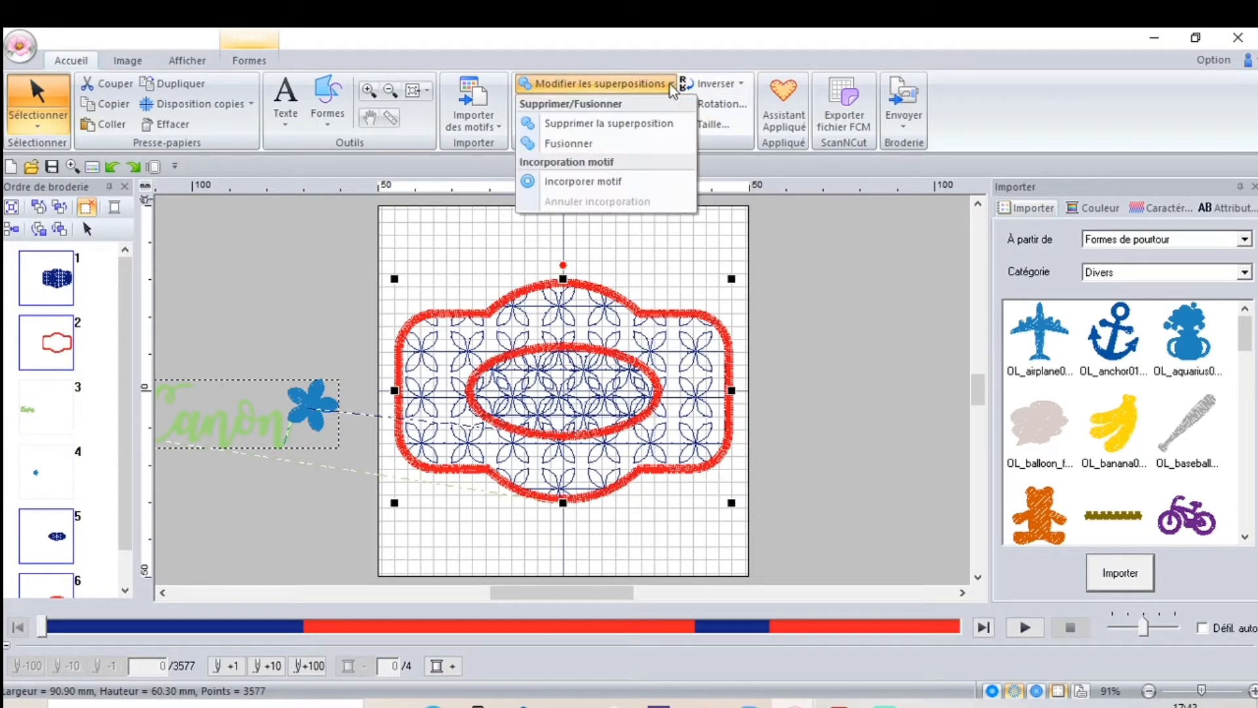
click(607, 129)
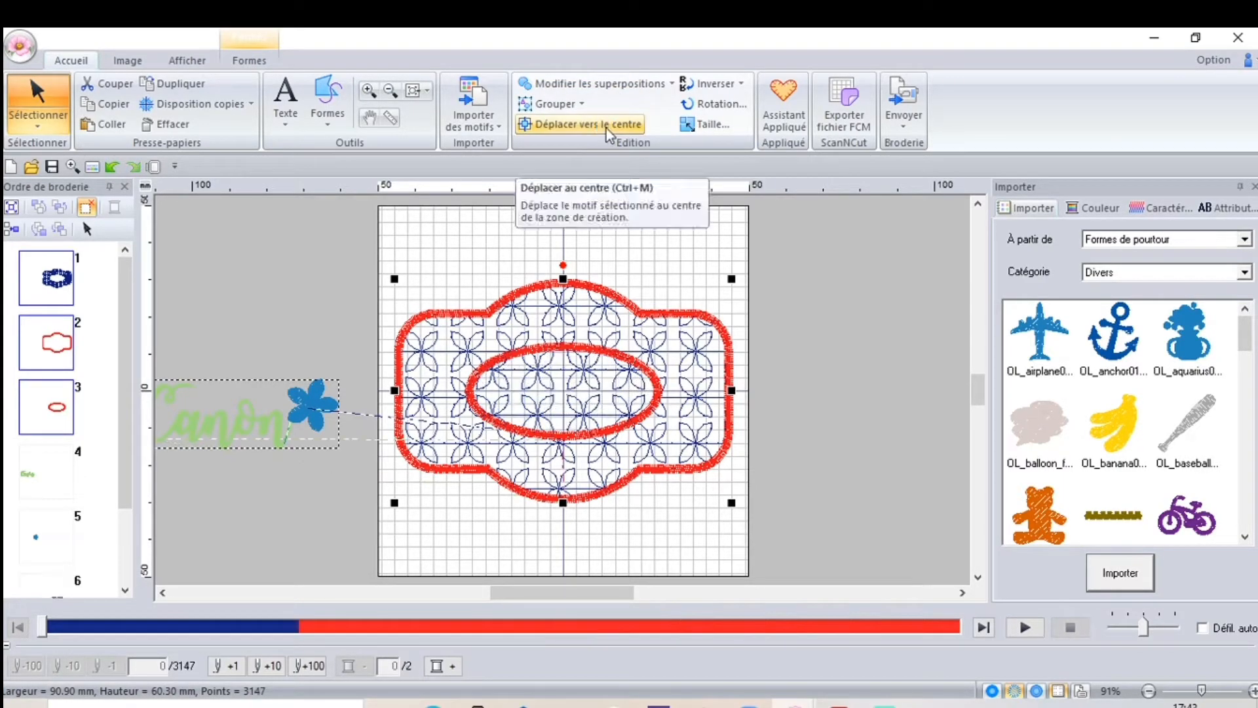
Step: Delete the motif-filled ellipse from the badge's opening and place the Canon design there, shrunk to about 37.7 × 13.2 mm
click(582, 410)
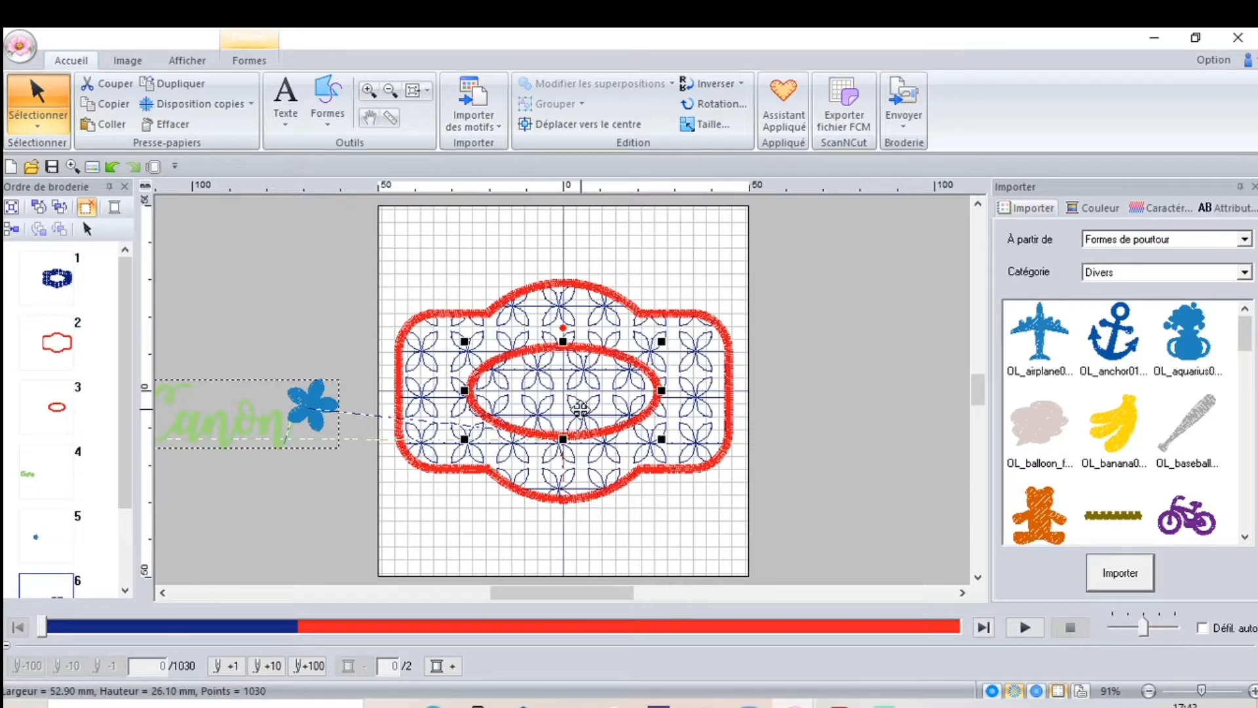
right_click(583, 415)
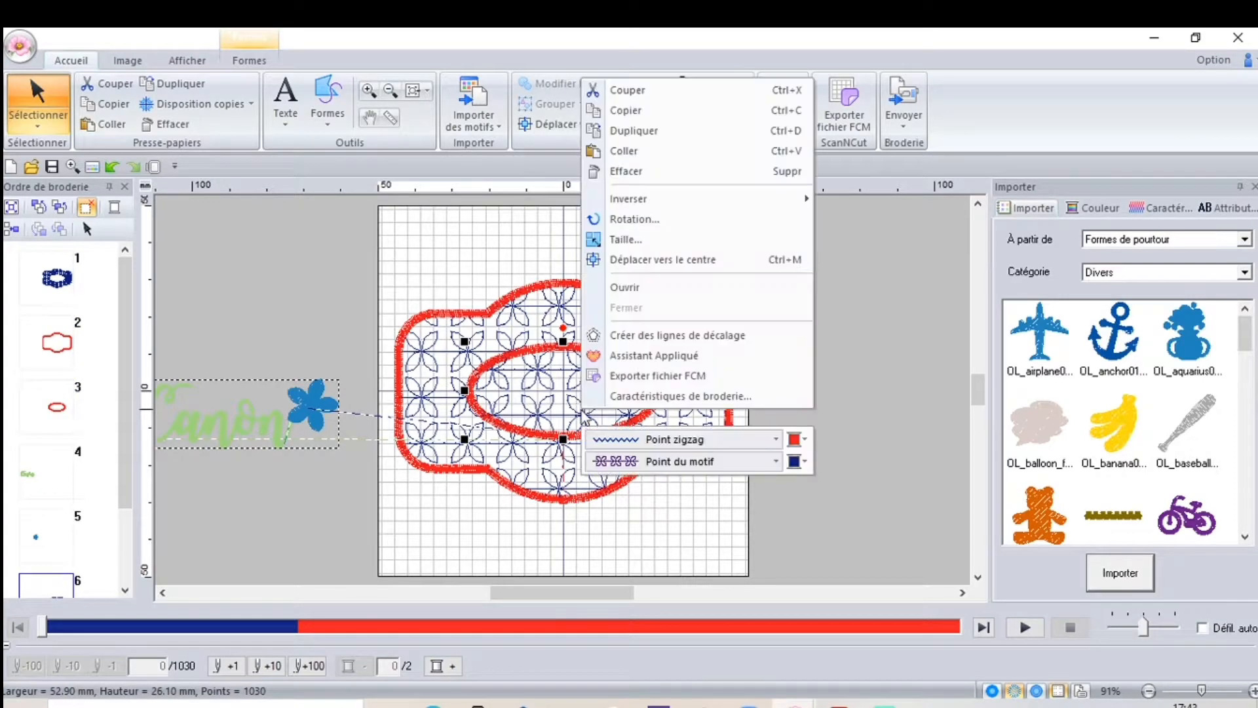
click(658, 176)
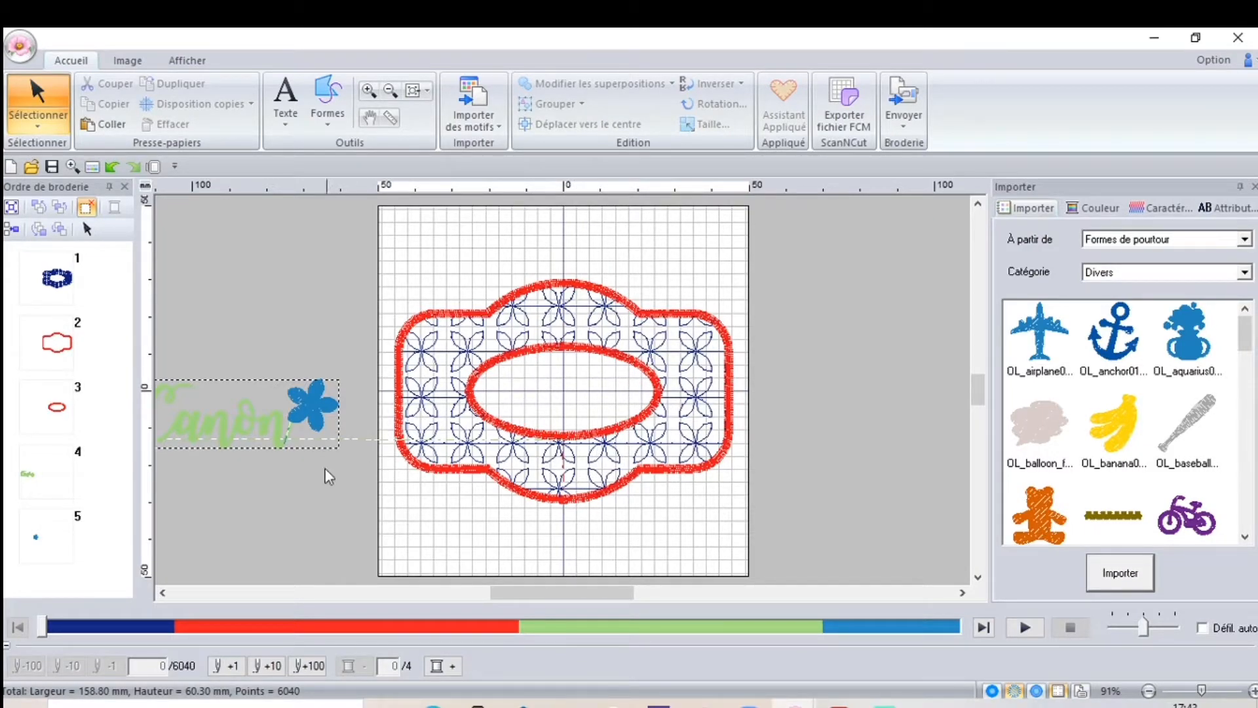
drag(314, 407, 619, 387)
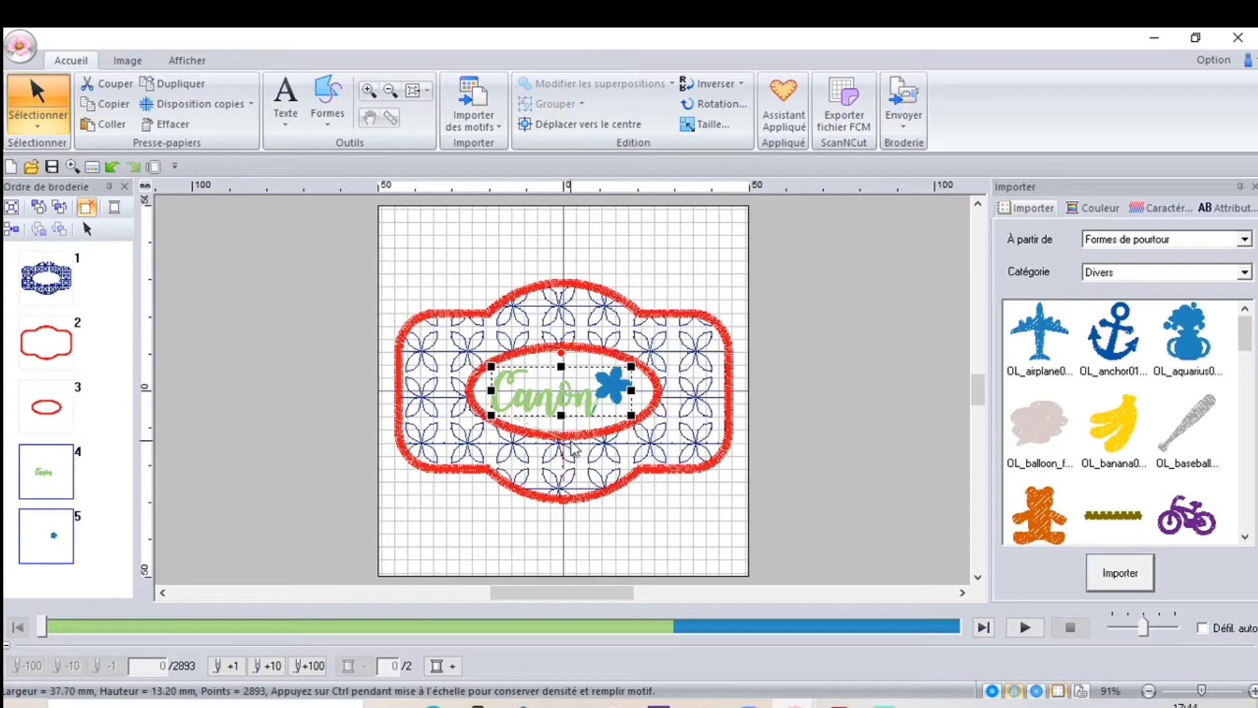
Step: Try the Contour piqué stitch on the inner ellipse's outline and restore it to Point zigzag
click(565, 437)
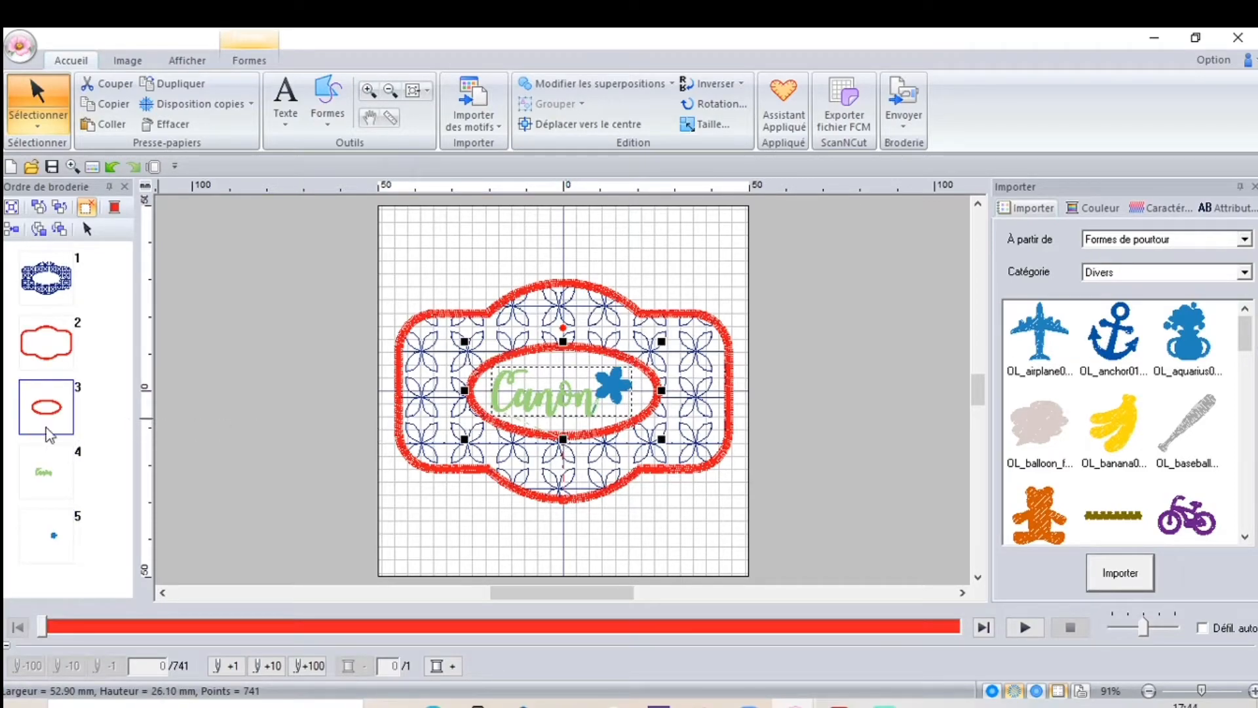
click(252, 60)
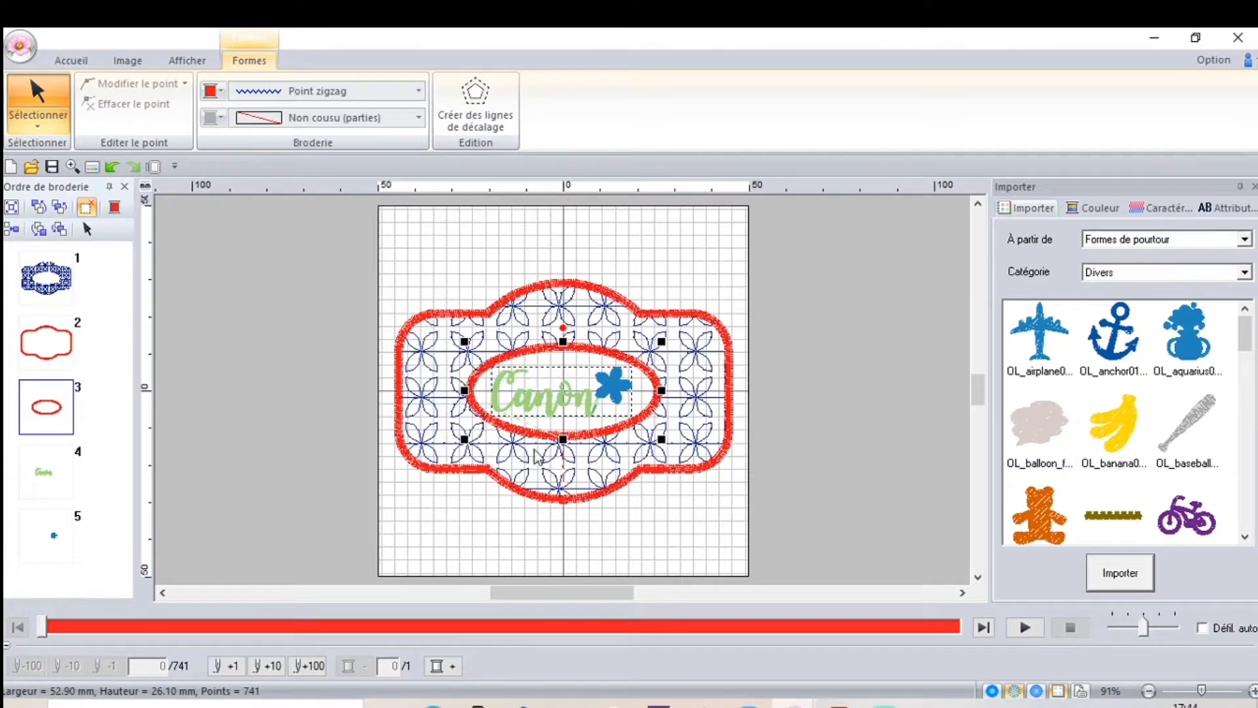
click(419, 91)
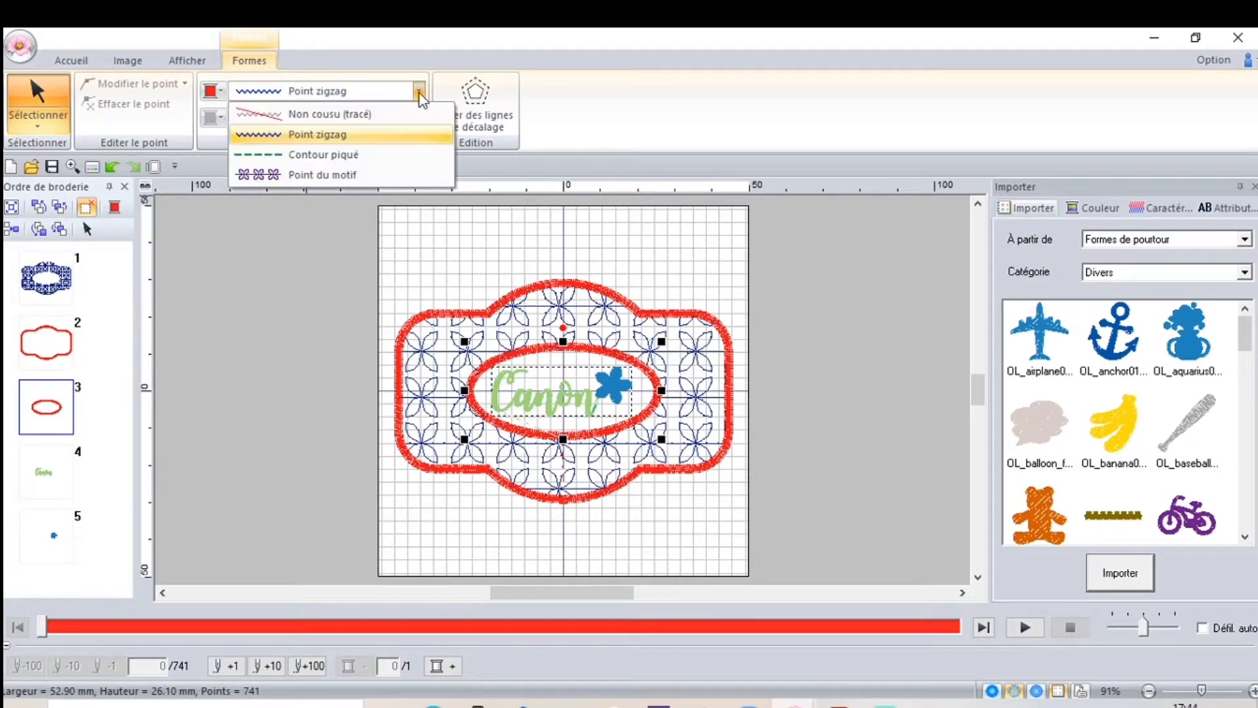
click(385, 155)
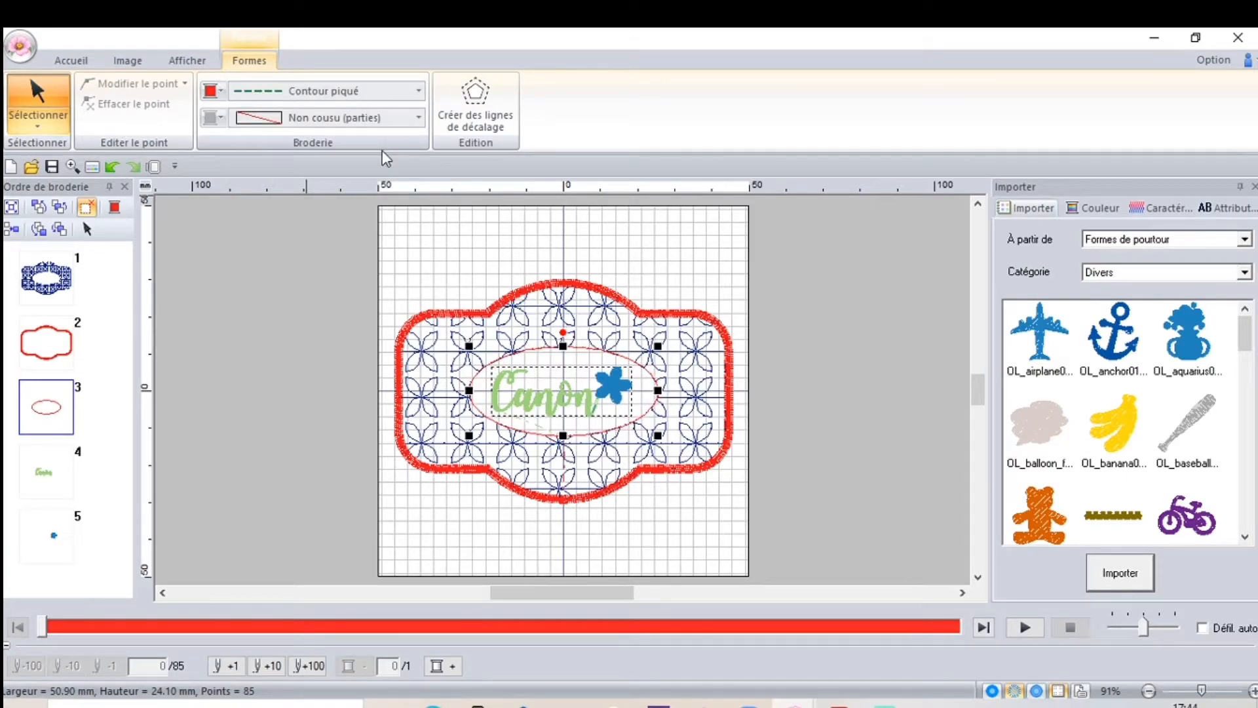
click(419, 93)
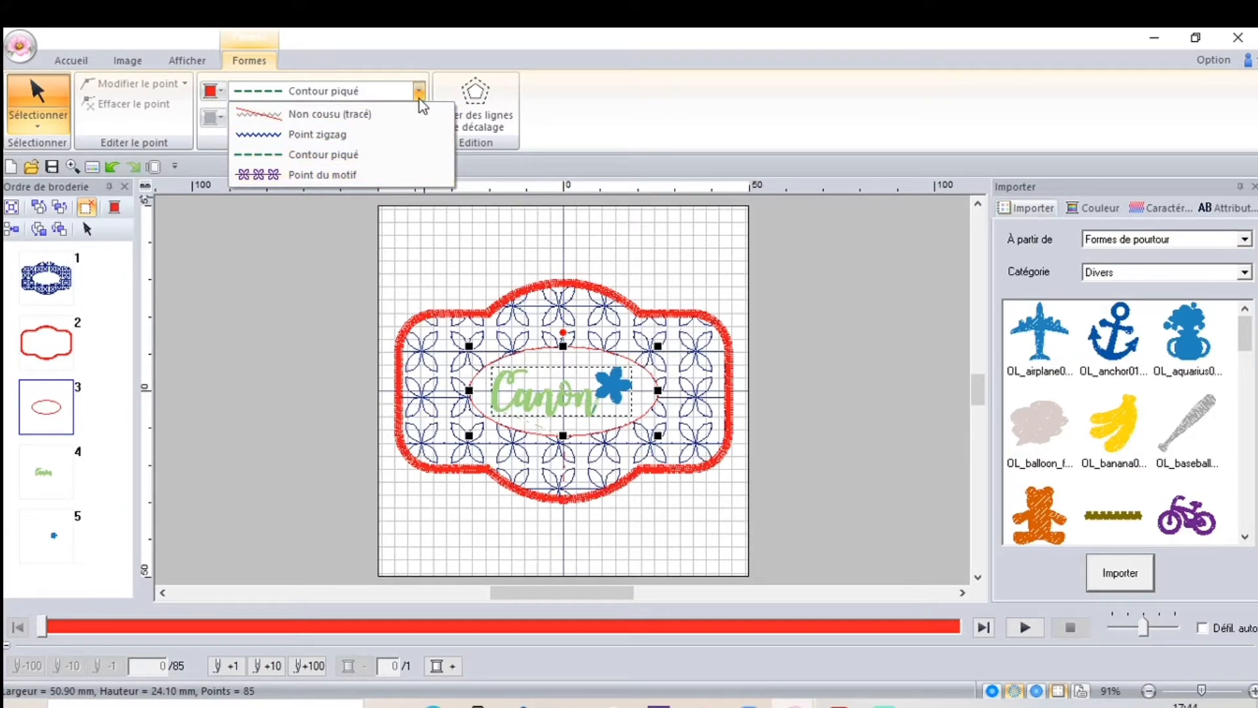
click(359, 134)
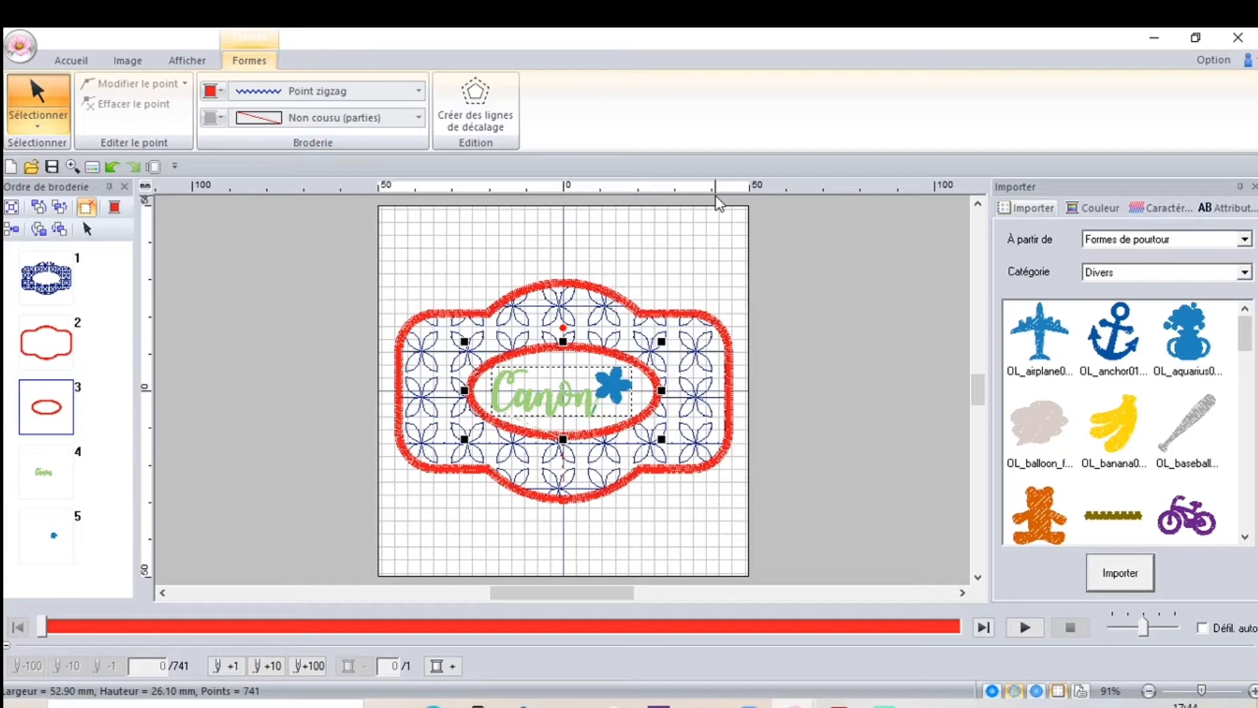
Step: Nudge the Canon design slightly upward within the ellipse and deselect it
click(621, 400)
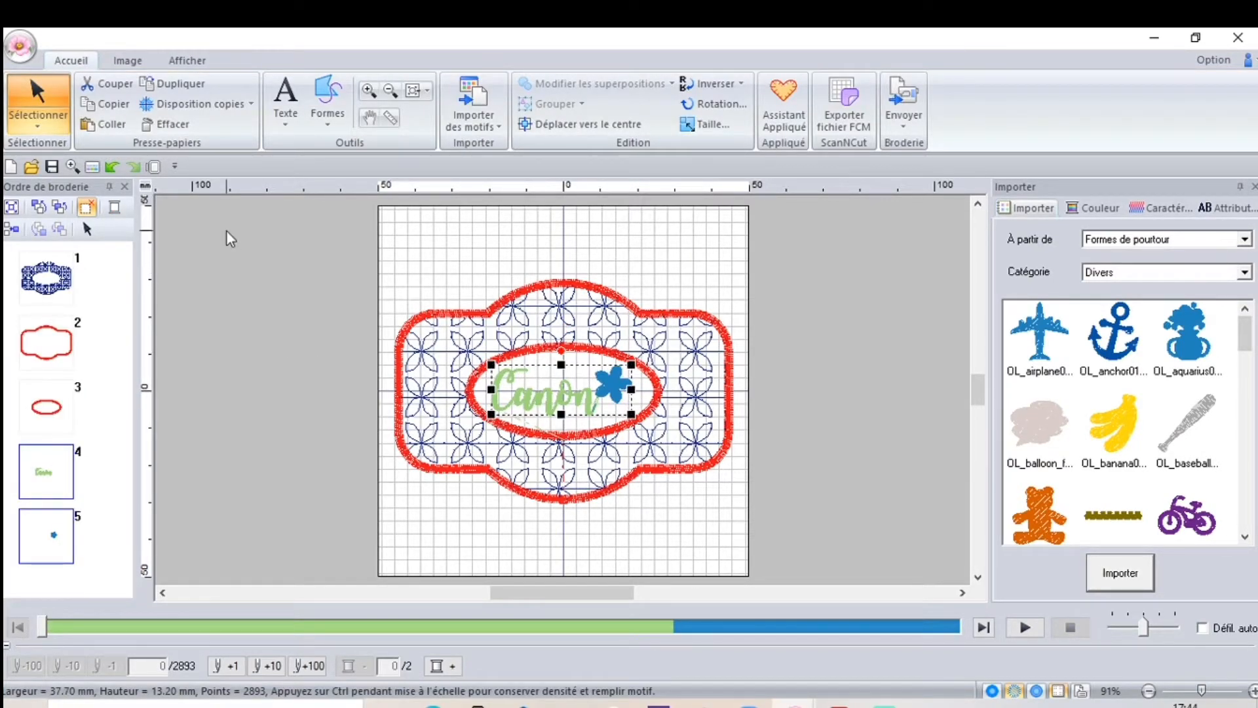
click(246, 249)
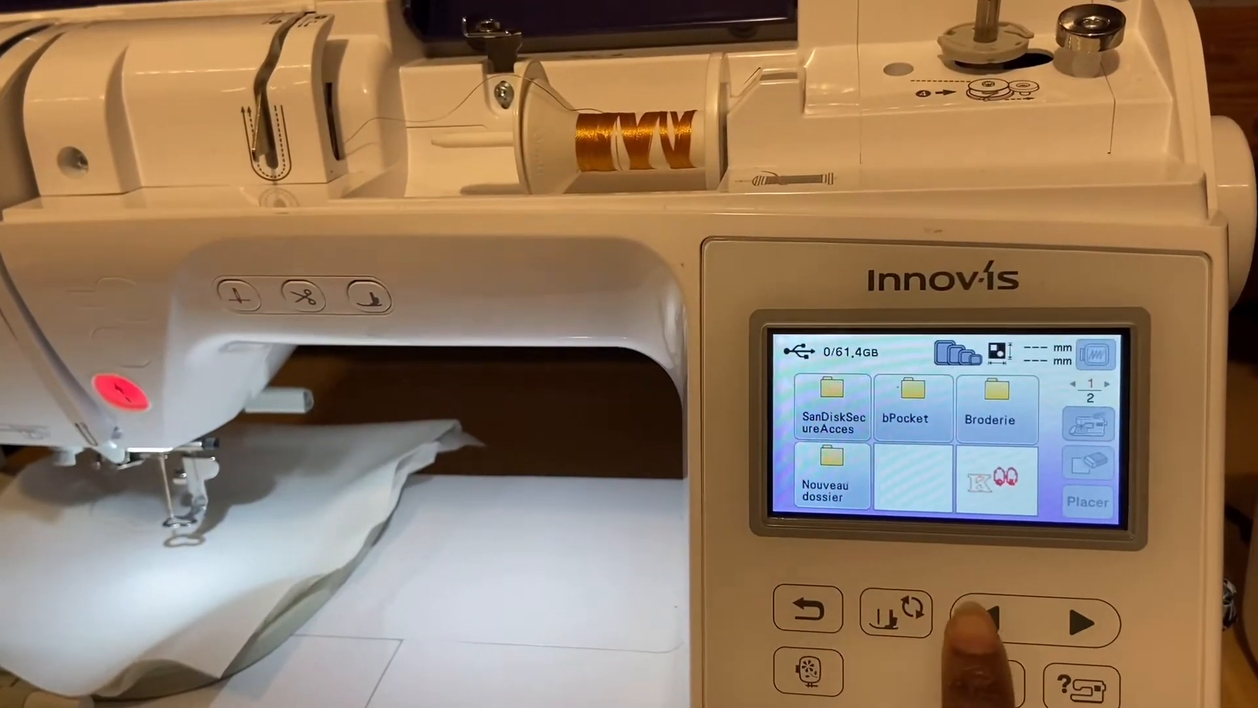
click(995, 611)
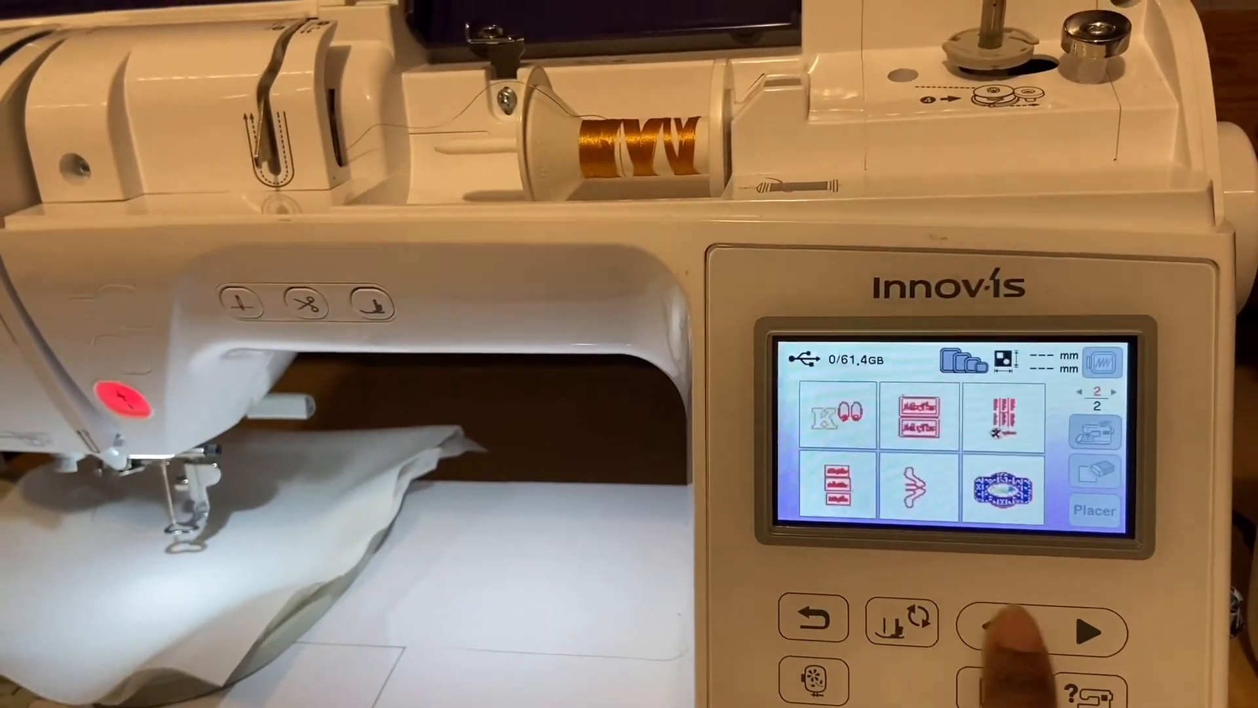